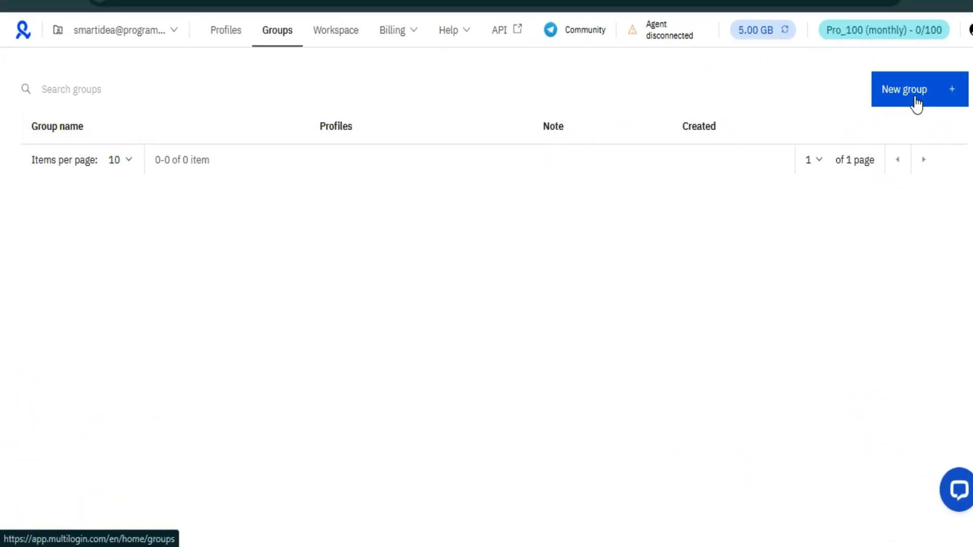
# Go to the profiles overview, start creating a new profile and dismiss the notice about the new setup layout
pyautogui.click(916, 101)
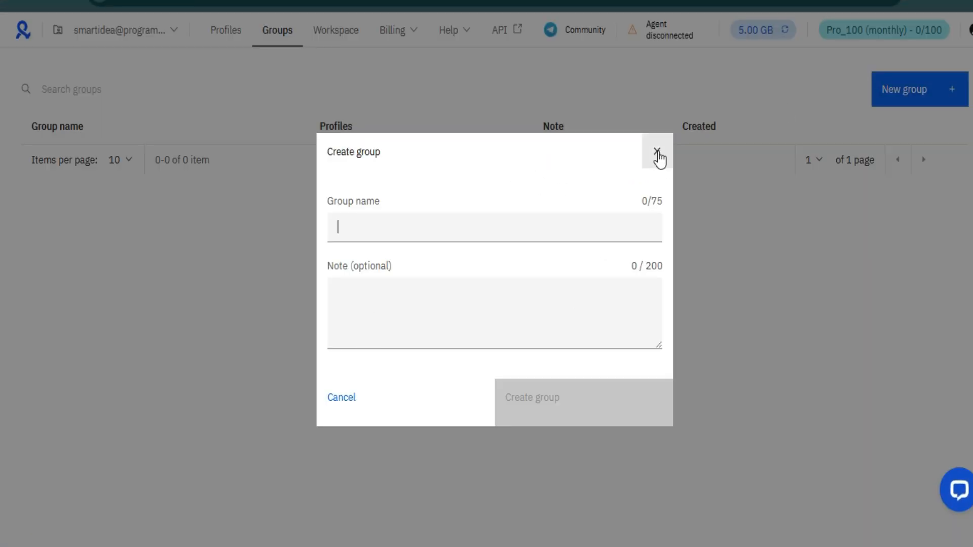
pyautogui.click(657, 155)
pyautogui.click(226, 35)
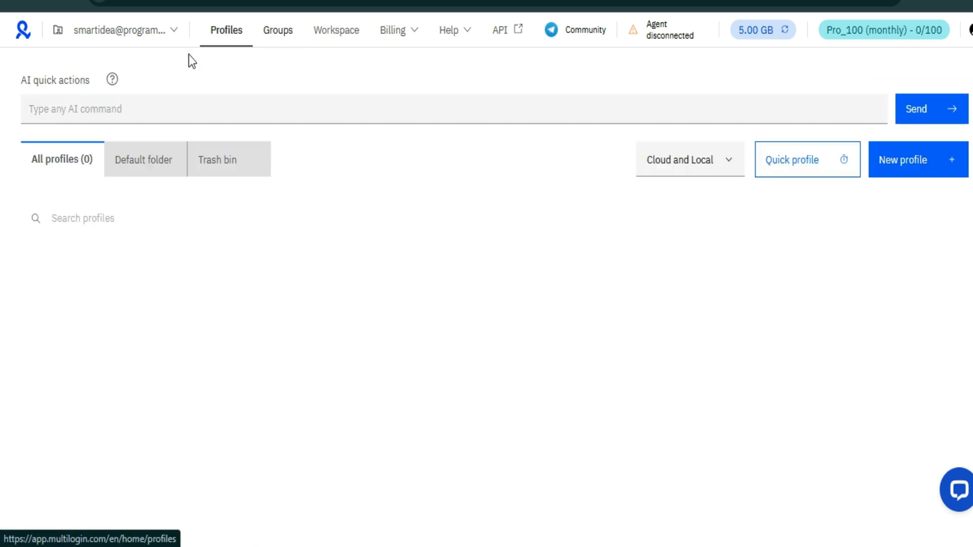
pyautogui.click(903, 172)
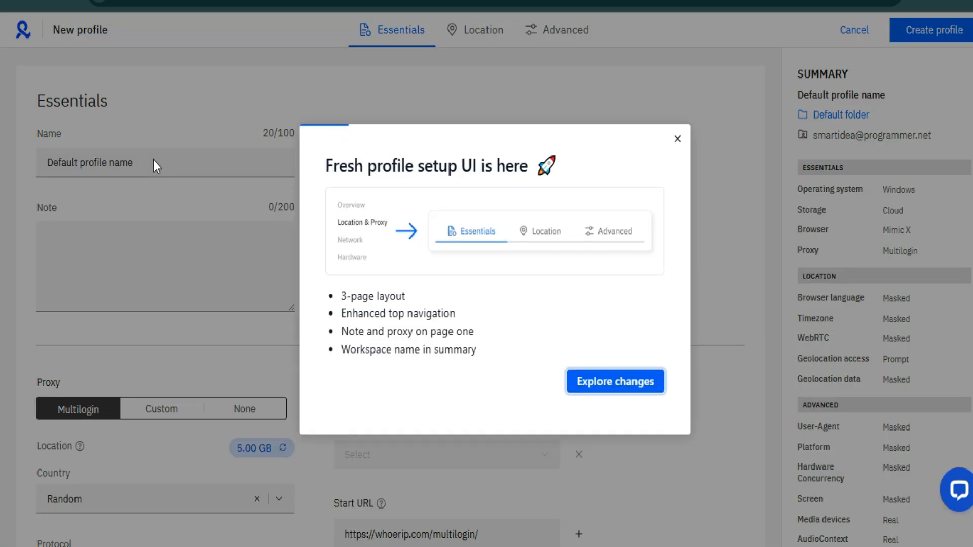
pyautogui.click(678, 140)
# Name the profile "Google ads 1" and choose Windows as its operating system
pyautogui.tripleClick(179, 163)
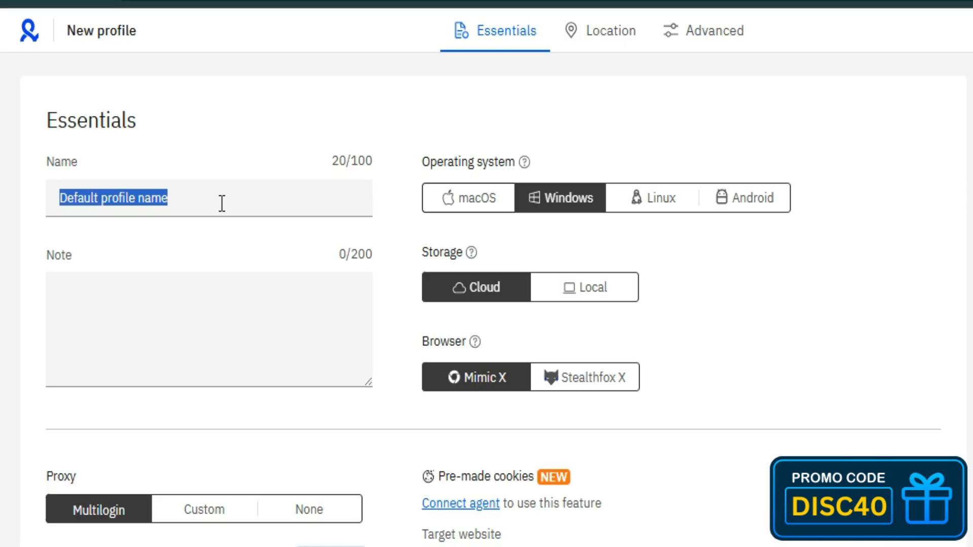
pyautogui.write('G')
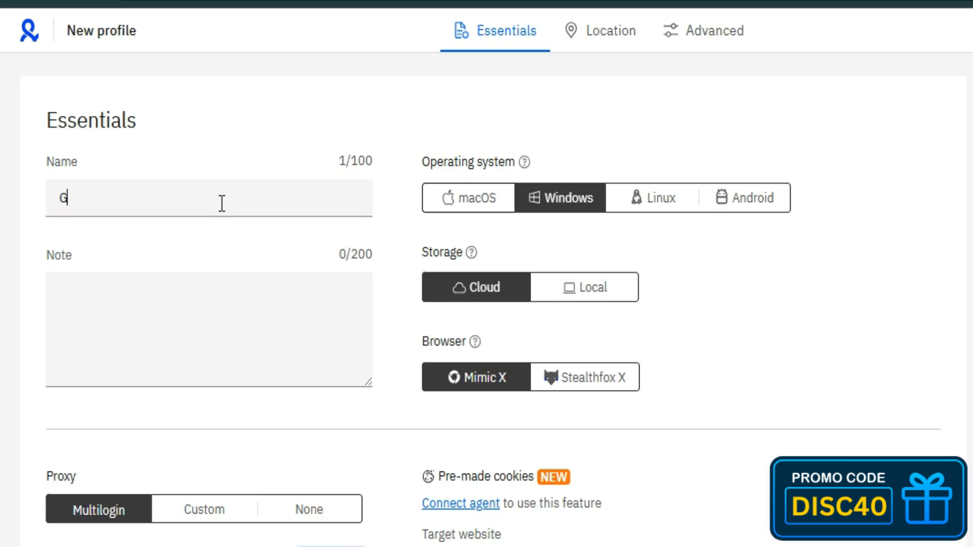
pyautogui.write('oogle ads 1')
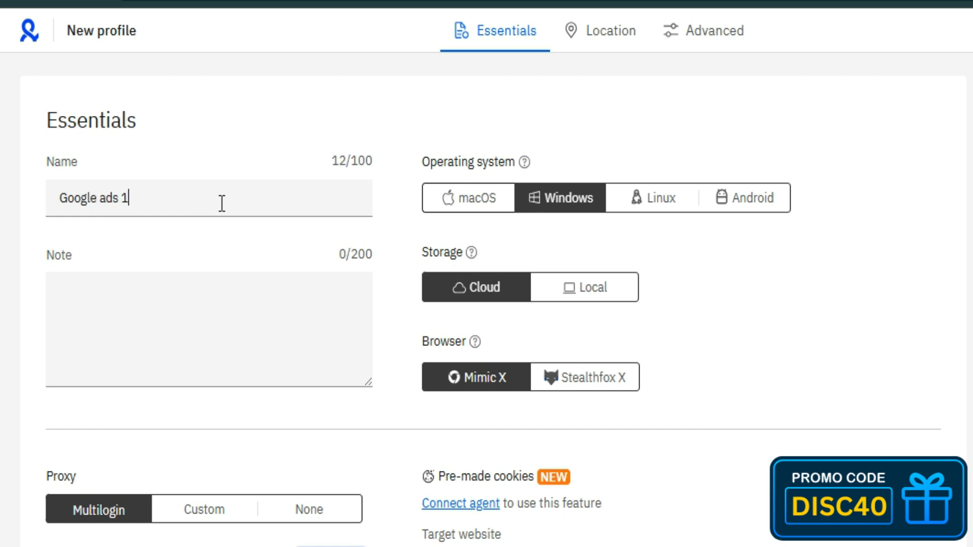
pyautogui.click(561, 202)
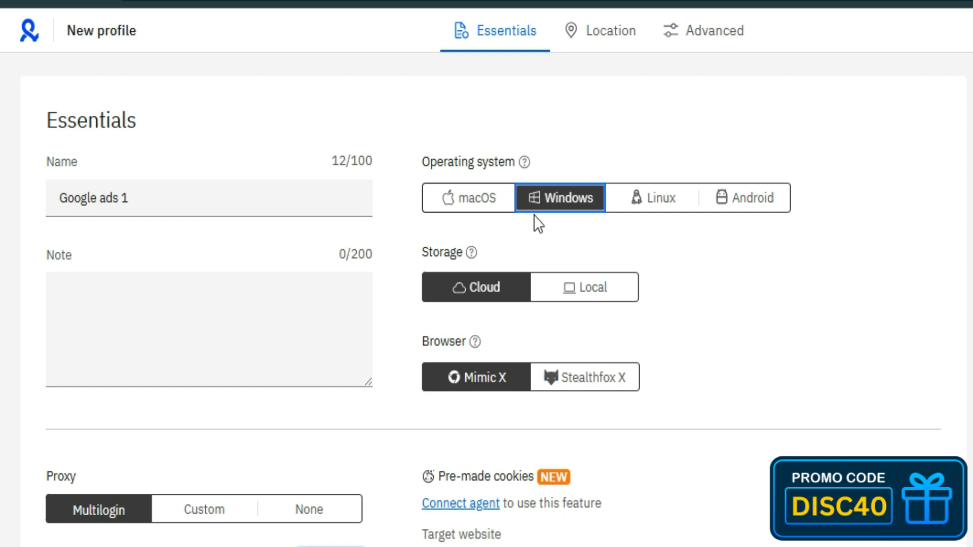
# Try the Local storage option for the profile and set its storage back to Cloud
pyautogui.moveTo(423, 253); pyautogui.dragTo(467, 254)
pyautogui.click(442, 258)
pyautogui.click(468, 258)
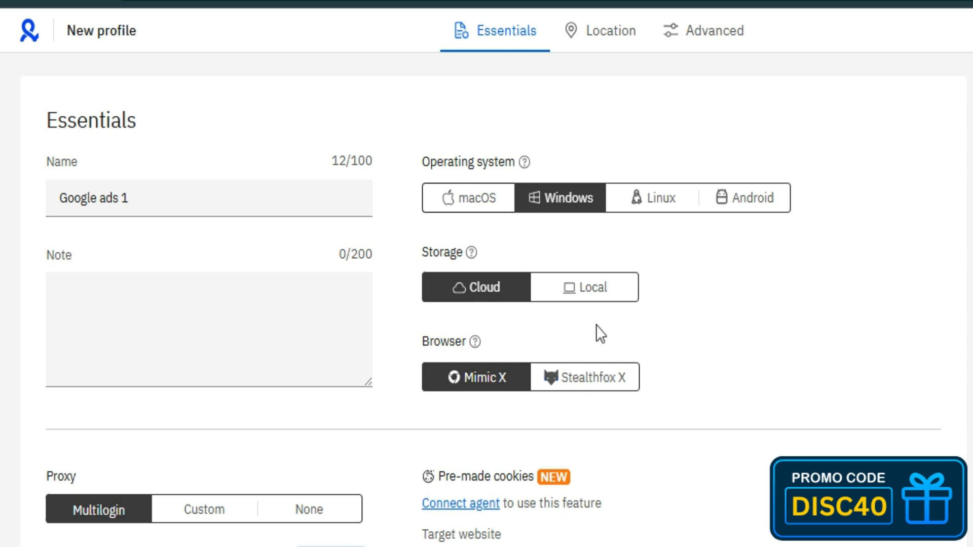
pyautogui.click(490, 299)
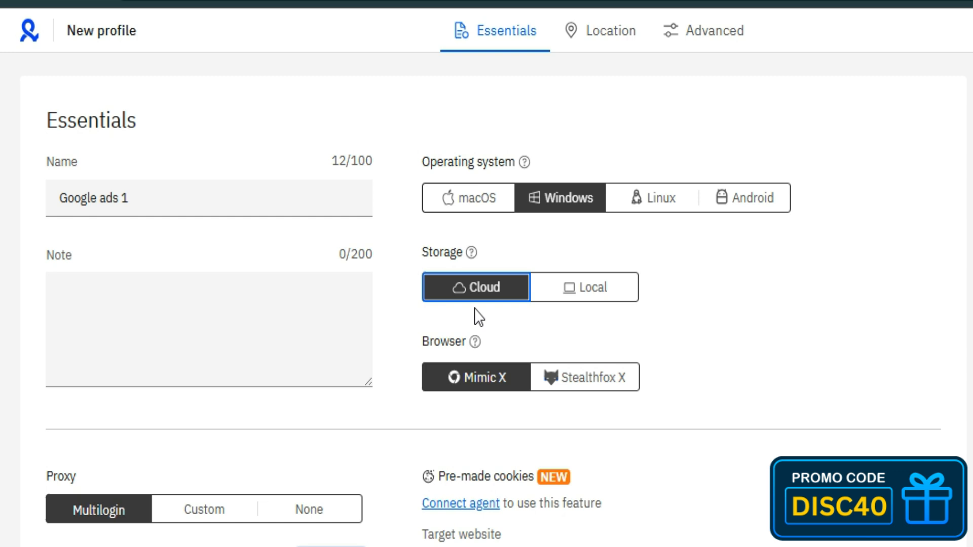
pyautogui.click(592, 304)
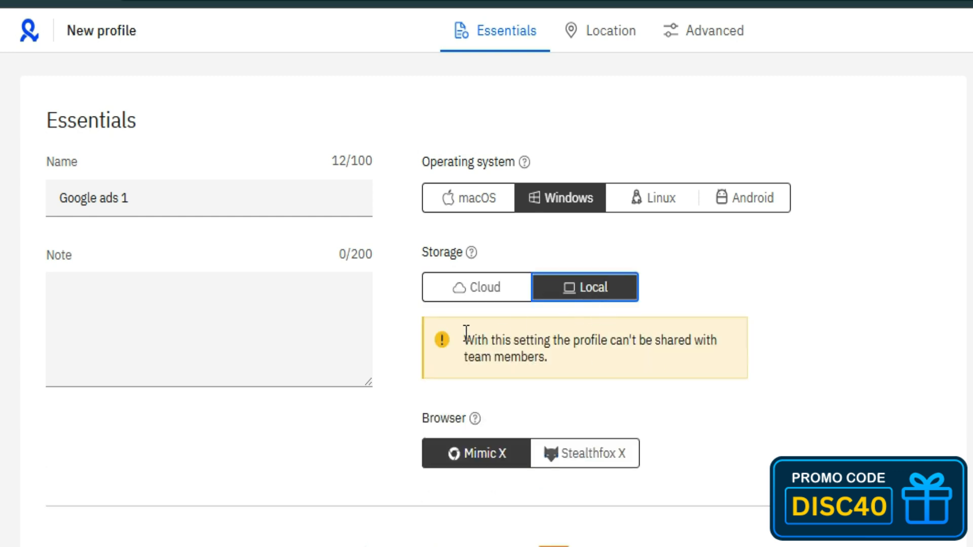
pyautogui.moveTo(467, 332); pyautogui.dragTo(560, 361)
pyautogui.click(568, 362)
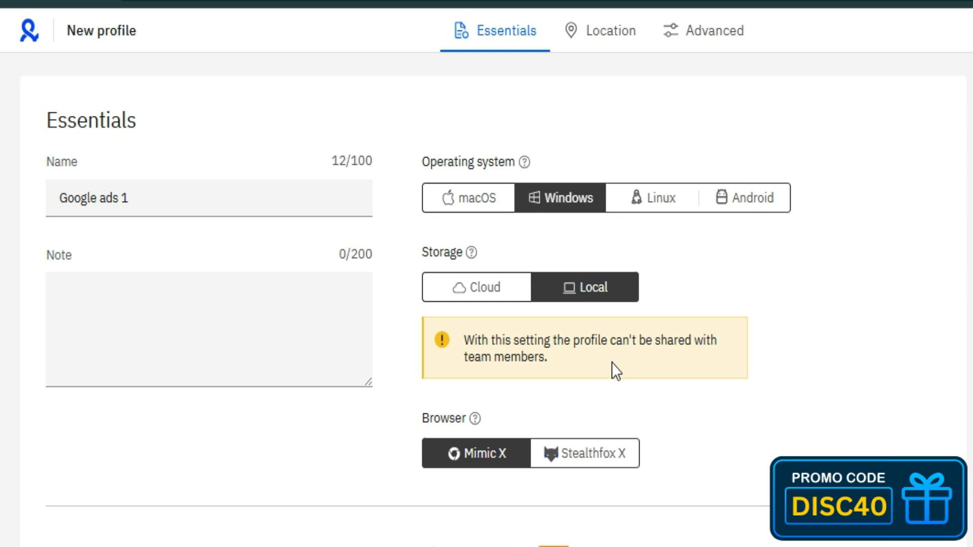
pyautogui.click(491, 300)
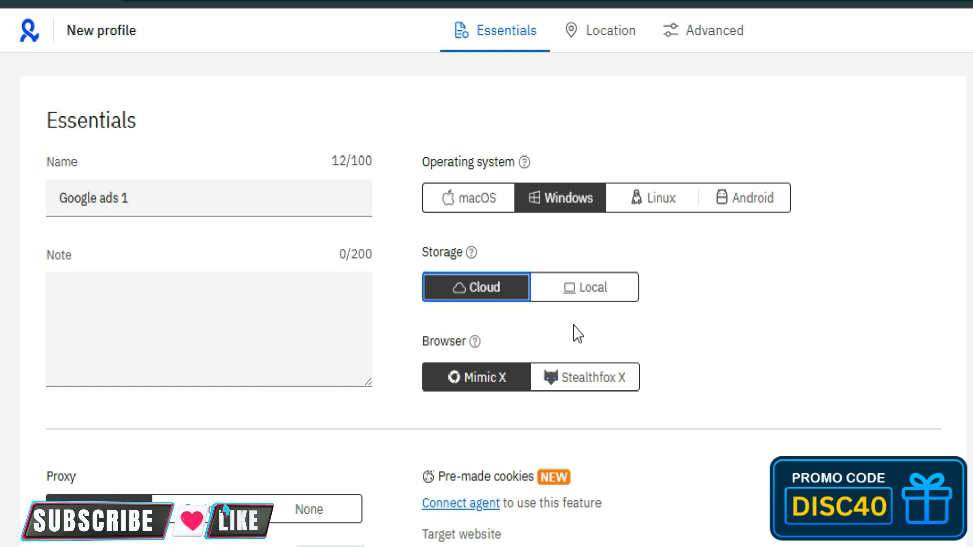
# Compare the Mimic X and Stealthfox X browser options and select Stealthfox X for the profile
pyautogui.doubleClick(449, 341)
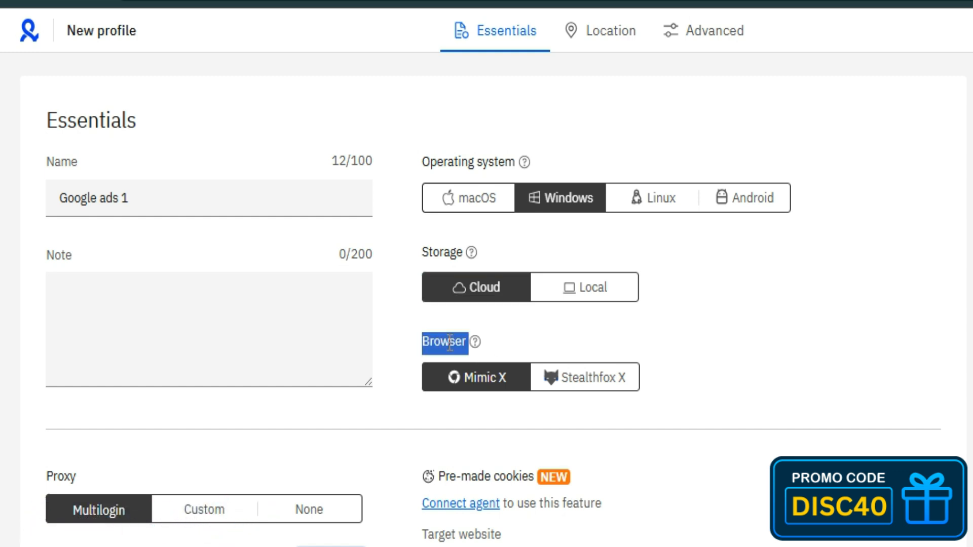
pyautogui.click(473, 391)
pyautogui.click(597, 394)
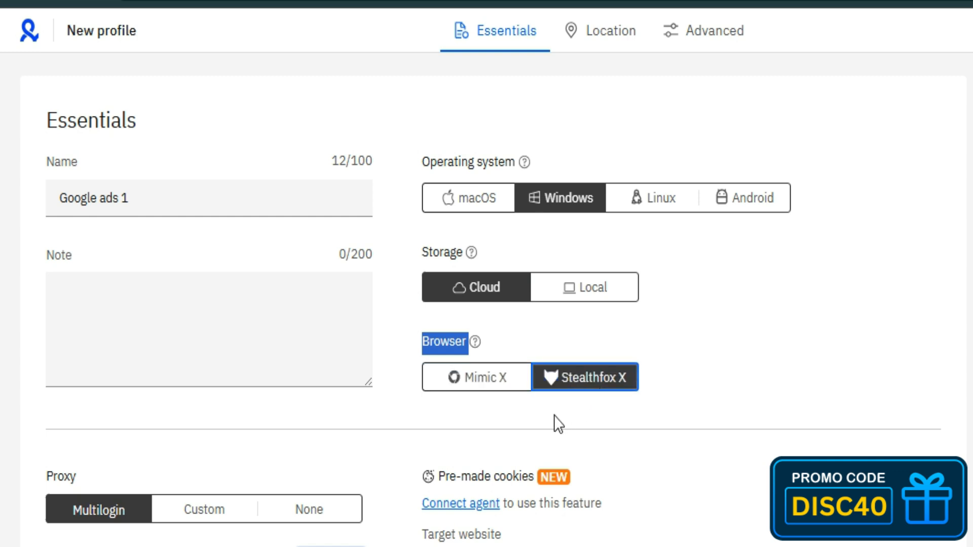
pyautogui.click(486, 389)
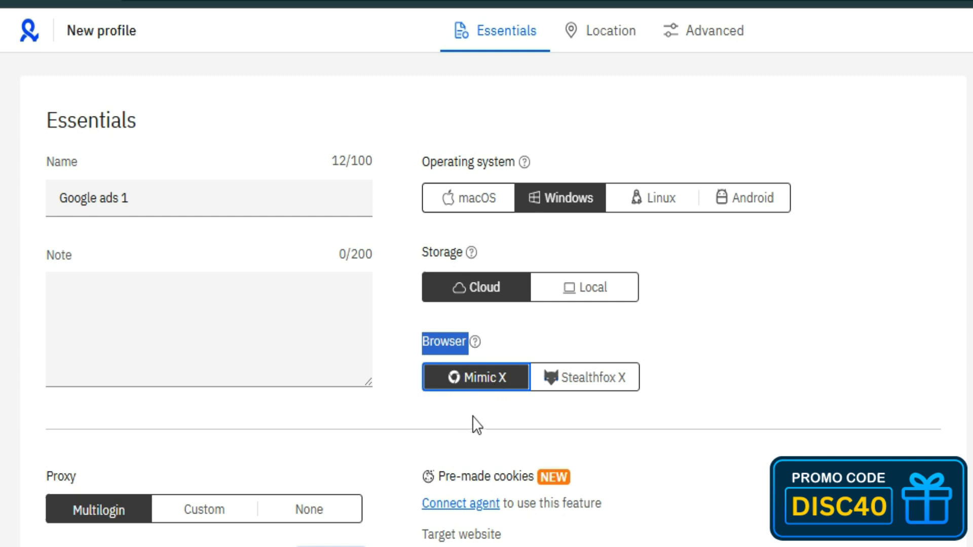
pyautogui.click(470, 404)
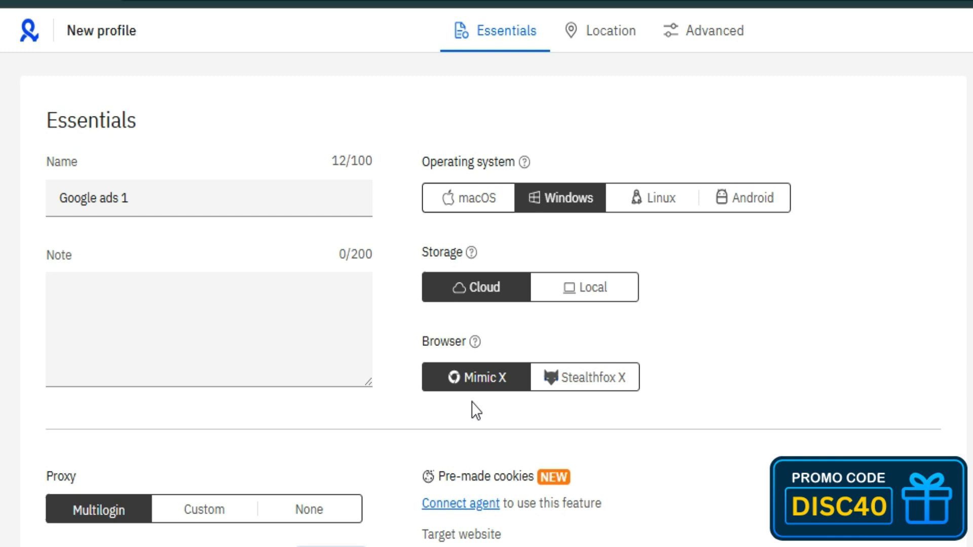
pyautogui.click(561, 391)
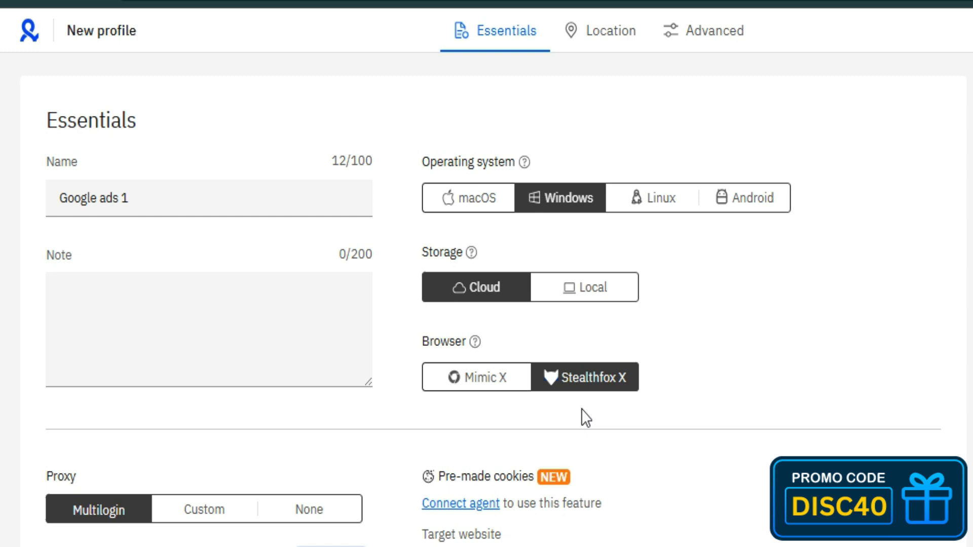
pyautogui.click(571, 386)
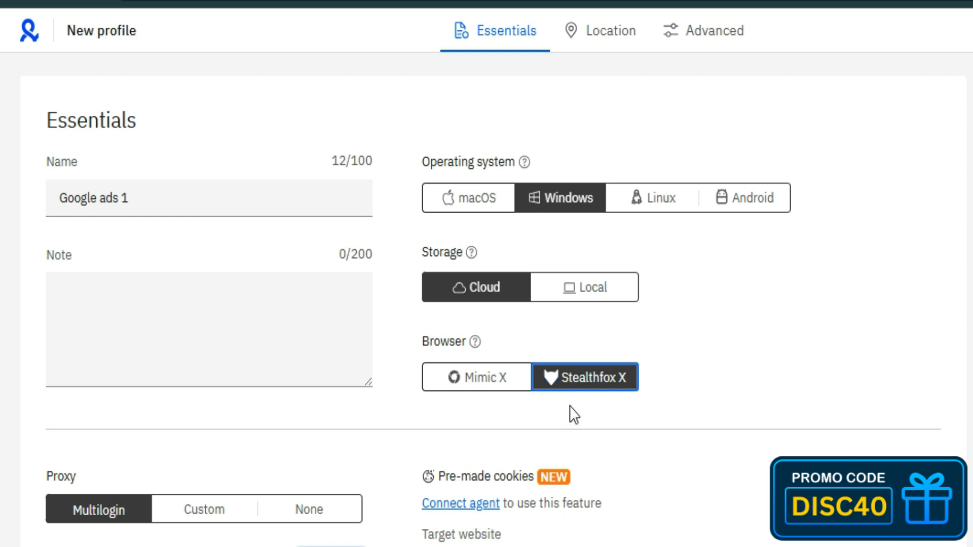
# Choose Multilogin as the profile's proxy type
pyautogui.scroll(-4, 572, 413)
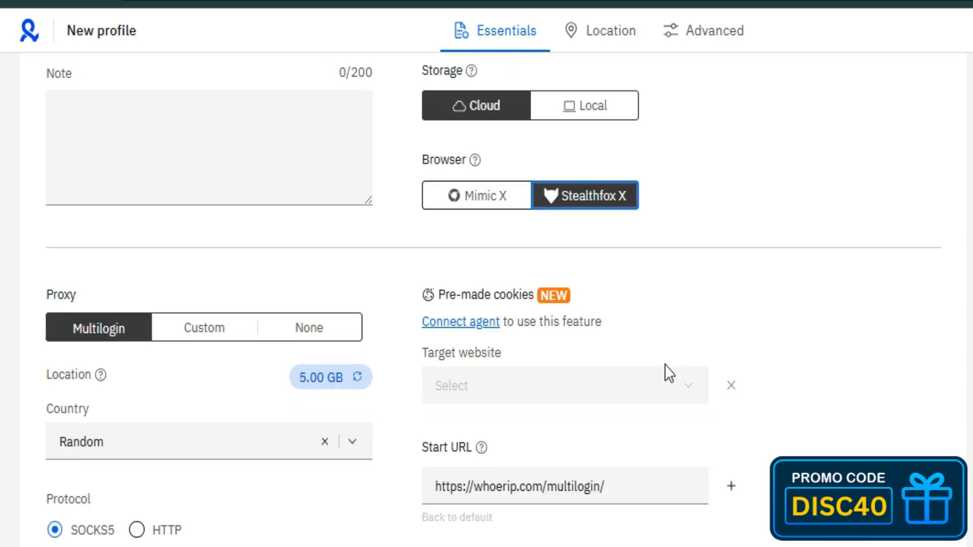
pyautogui.scroll(-1, 710, 314)
pyautogui.click(655, 210)
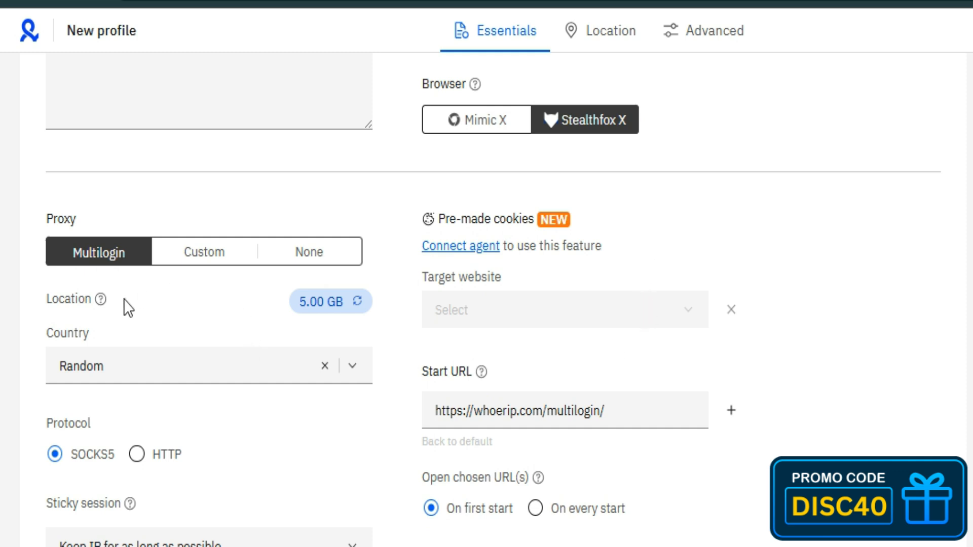
pyautogui.click(130, 262)
pyautogui.click(123, 267)
# Look through the proxy country list, try one of the countries and clear the choice again
pyautogui.click(323, 372)
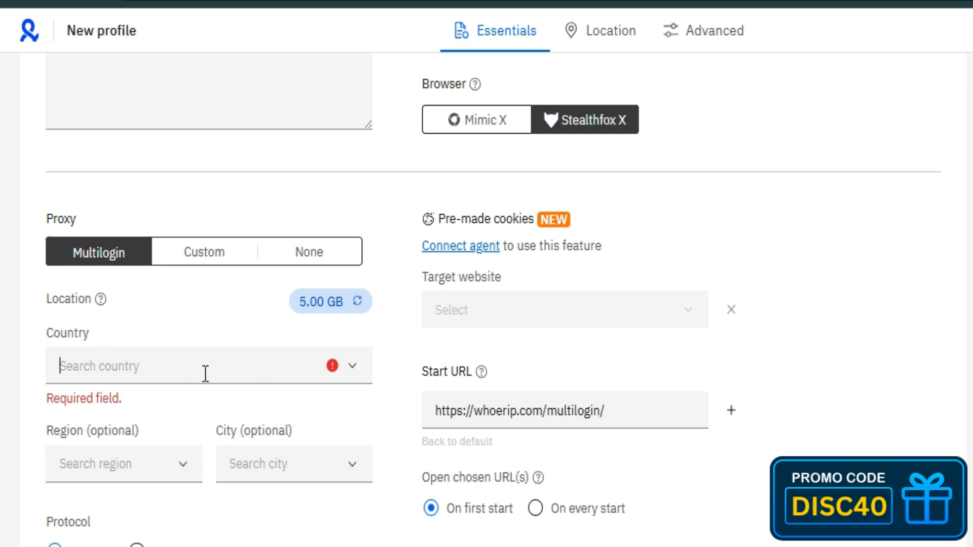
pyautogui.click(189, 367)
pyautogui.scroll(-10, 187, 455)
pyautogui.scroll(10, 187, 455)
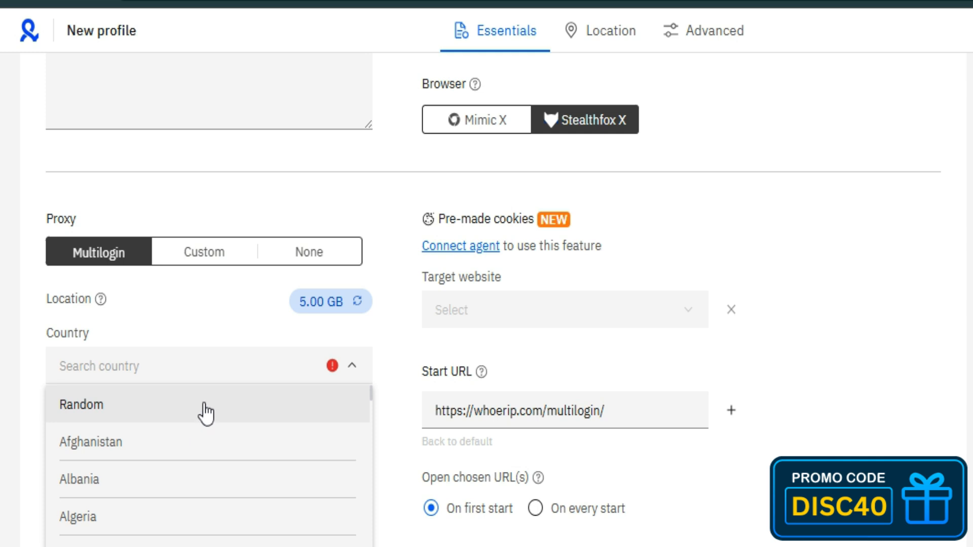
pyautogui.click(146, 434)
pyautogui.click(324, 367)
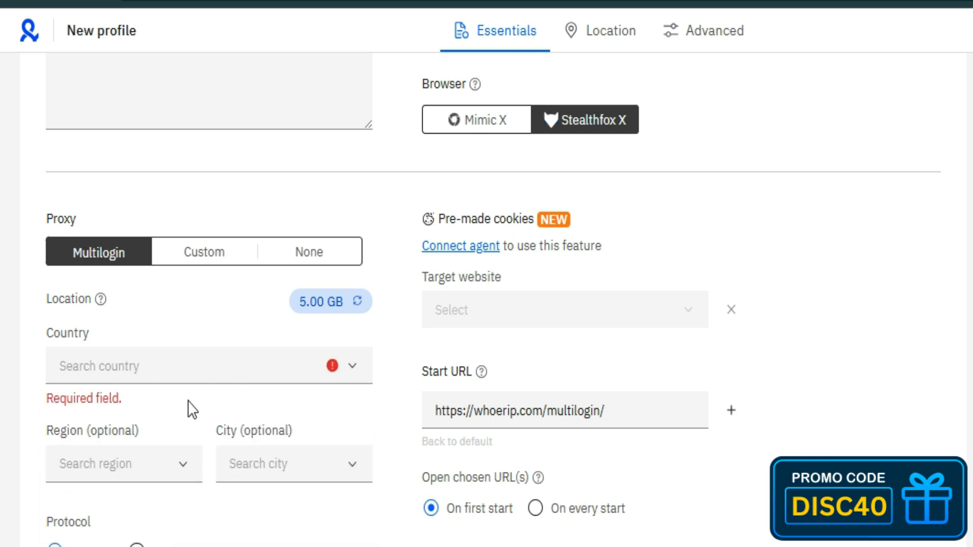
# Try a Custom proxy with the SOCKS5 protocol and return the proxy type to Multilogin
pyautogui.click(212, 253)
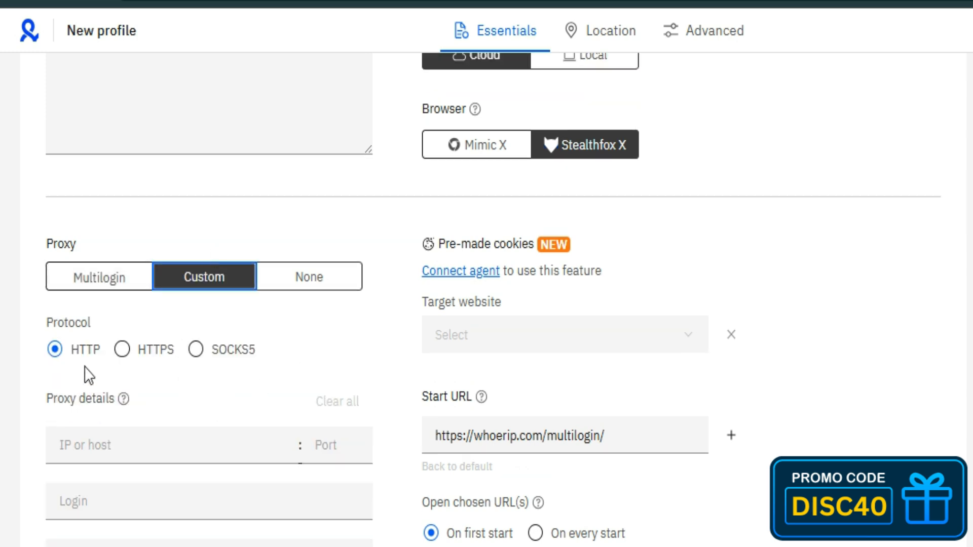
pyautogui.click(197, 352)
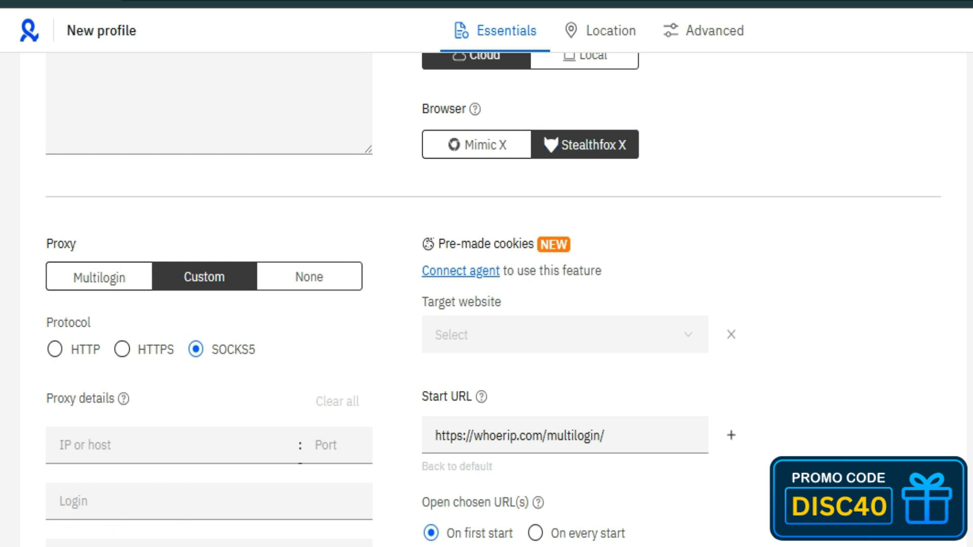
pyautogui.click(92, 286)
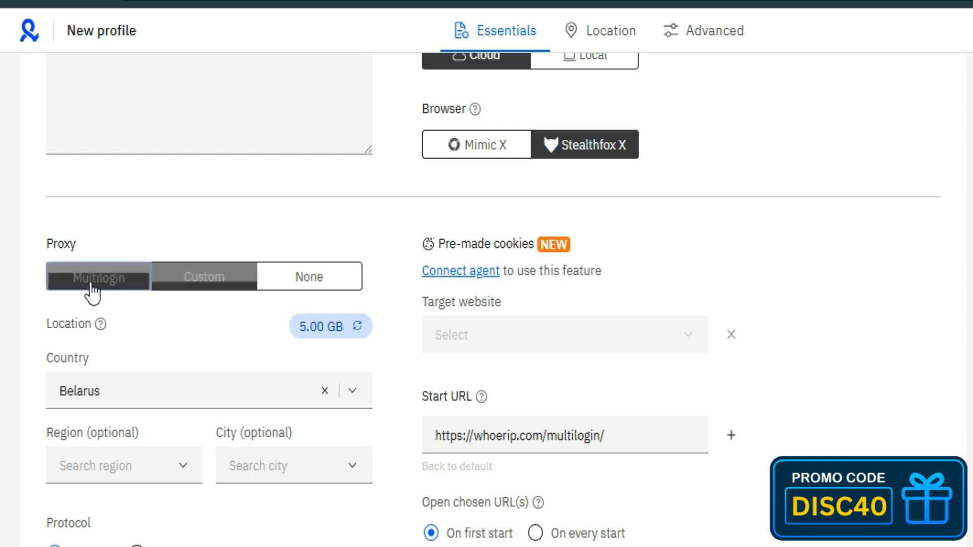
# Set the proxy location to country United States, region California and city Beaumont
pyautogui.scroll(-2, 202, 314)
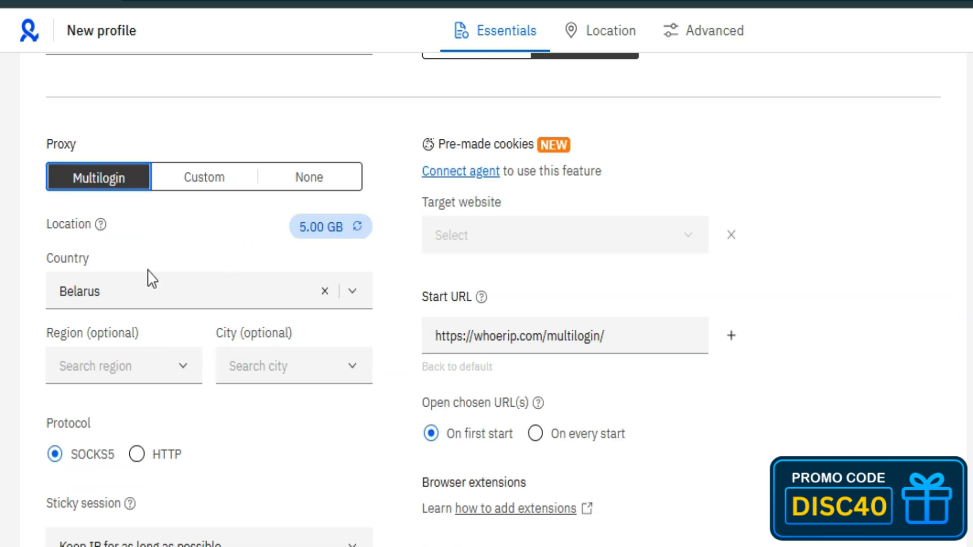
pyautogui.click(323, 292)
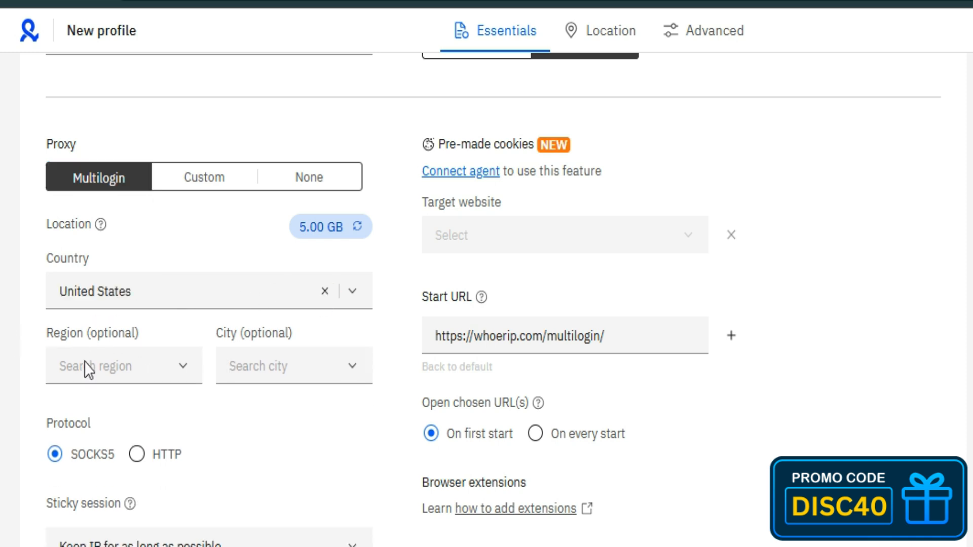
pyautogui.click(137, 380)
pyautogui.click(84, 311)
pyautogui.click(258, 365)
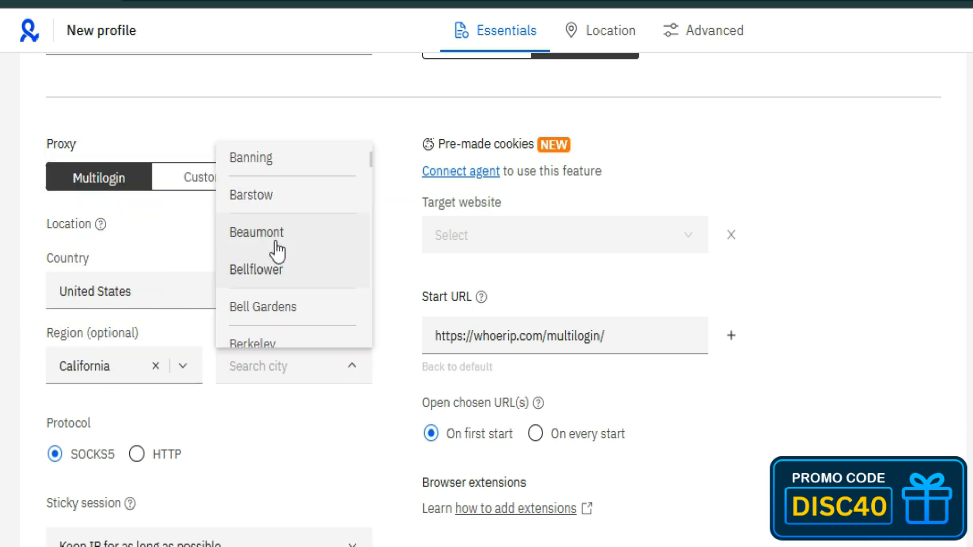
pyautogui.click(274, 241)
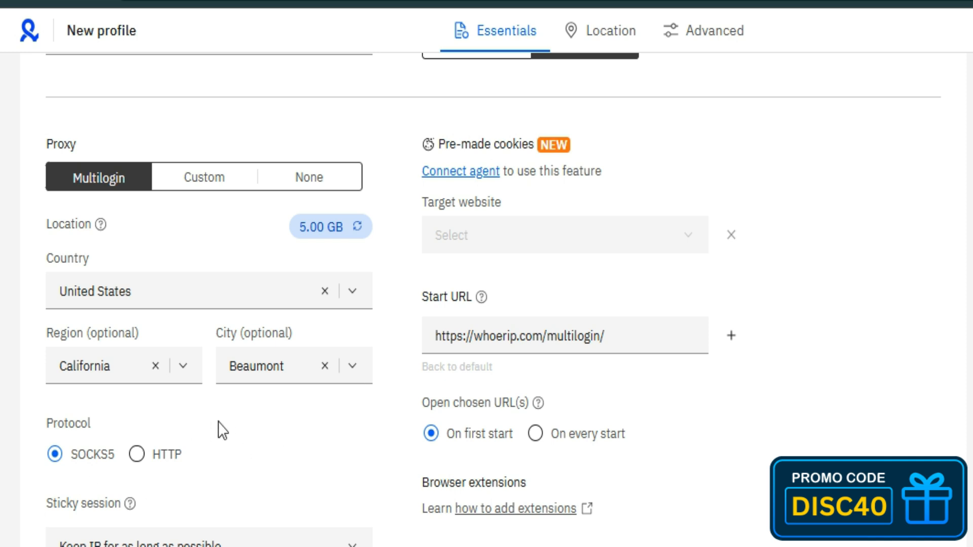
# Set the sticky session to "Keep IP for as long as possible" and run the proxy check
pyautogui.scroll(-2, 373, 430)
pyautogui.click(372, 430)
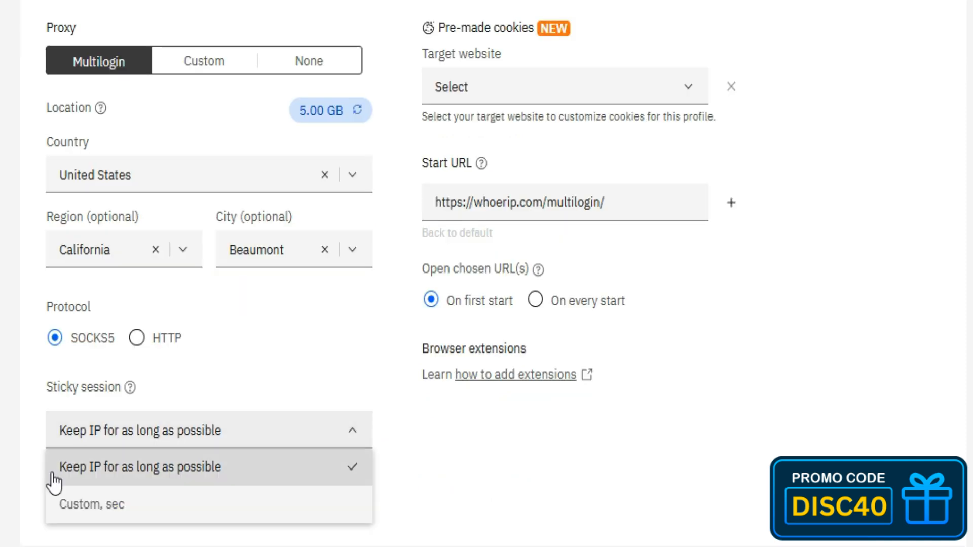
pyautogui.click(87, 469)
pyautogui.click(92, 507)
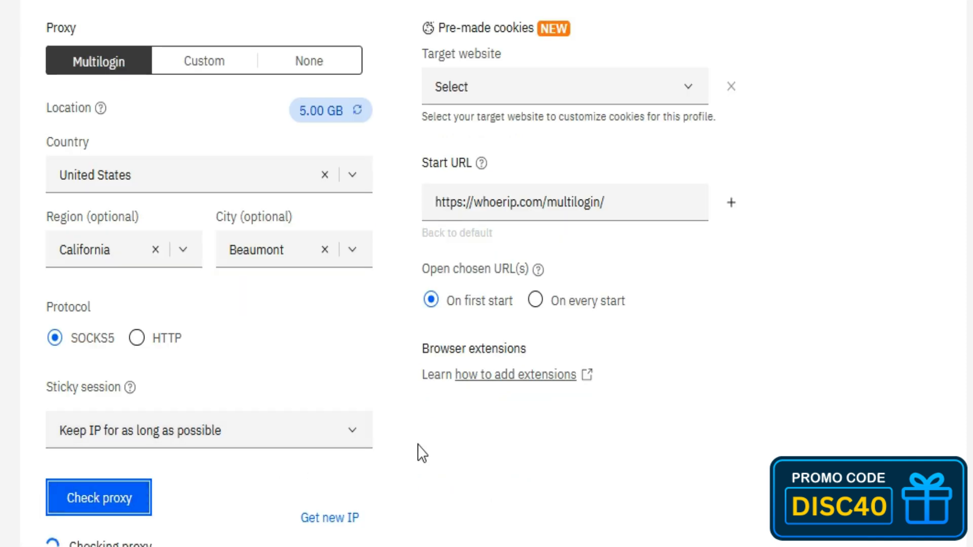
pyautogui.scroll(-2, 418, 445)
pyautogui.moveTo(271, 494); pyautogui.dragTo(71, 459)
pyautogui.click(197, 479)
# Open the profile's location settings and switch the browser languages to Custom
pyautogui.click(474, 21)
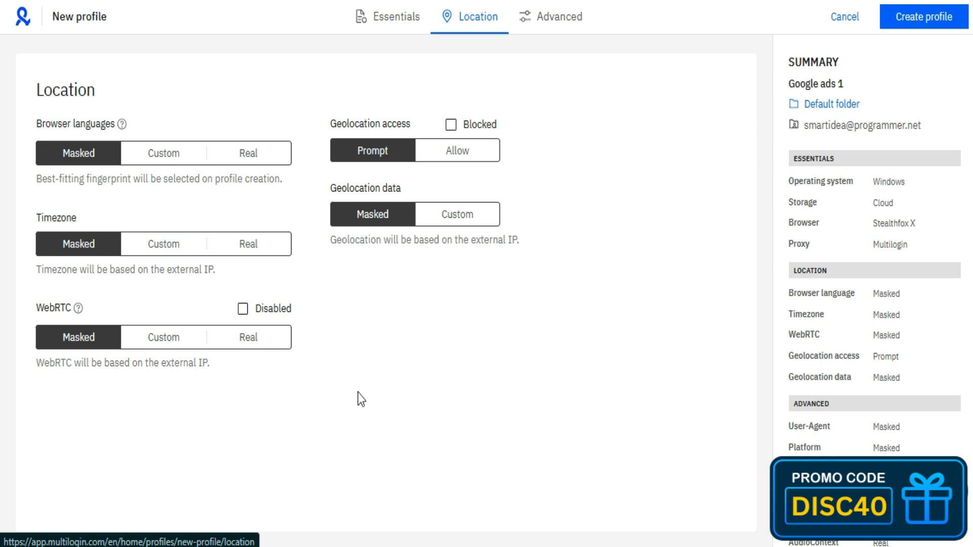
pyautogui.moveTo(35, 123); pyautogui.dragTo(115, 120)
pyautogui.click(84, 159)
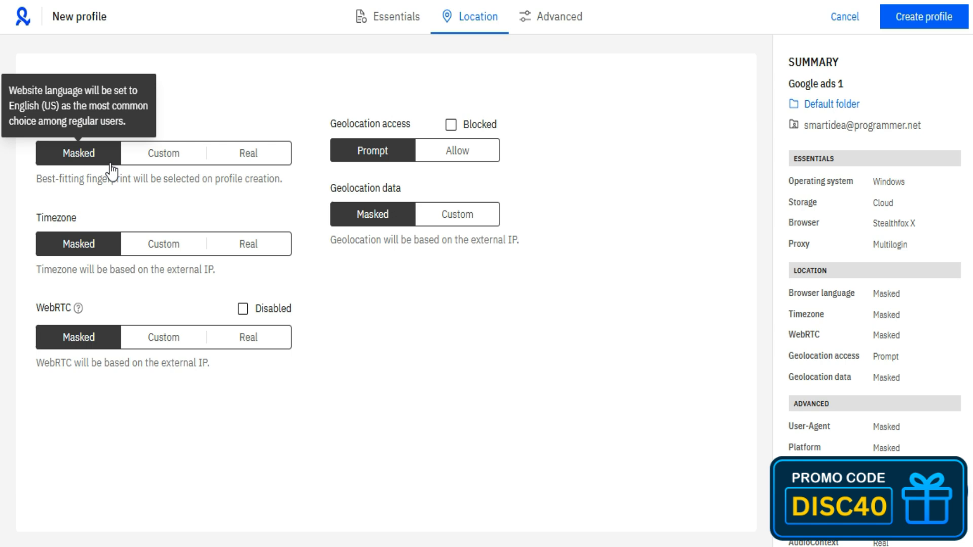
pyautogui.click(176, 161)
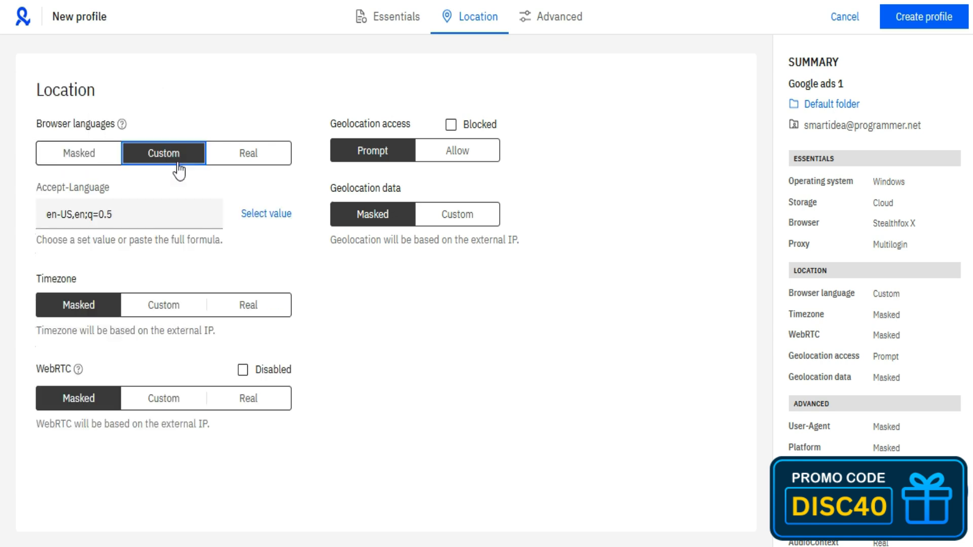
# Look through the languages available for the custom Accept-Language value and close the list without changes
pyautogui.click(248, 215)
pyautogui.scroll(-10, 352, 233)
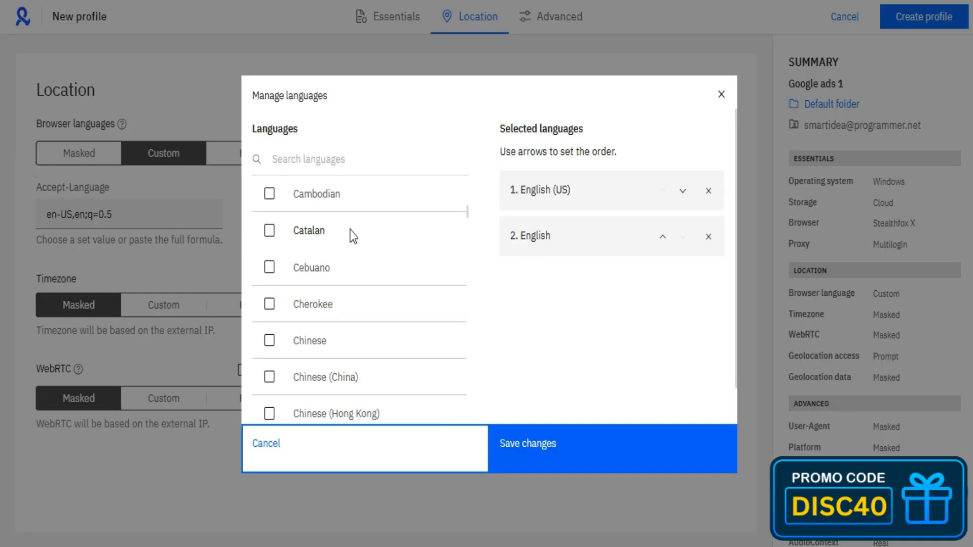
pyautogui.click(722, 95)
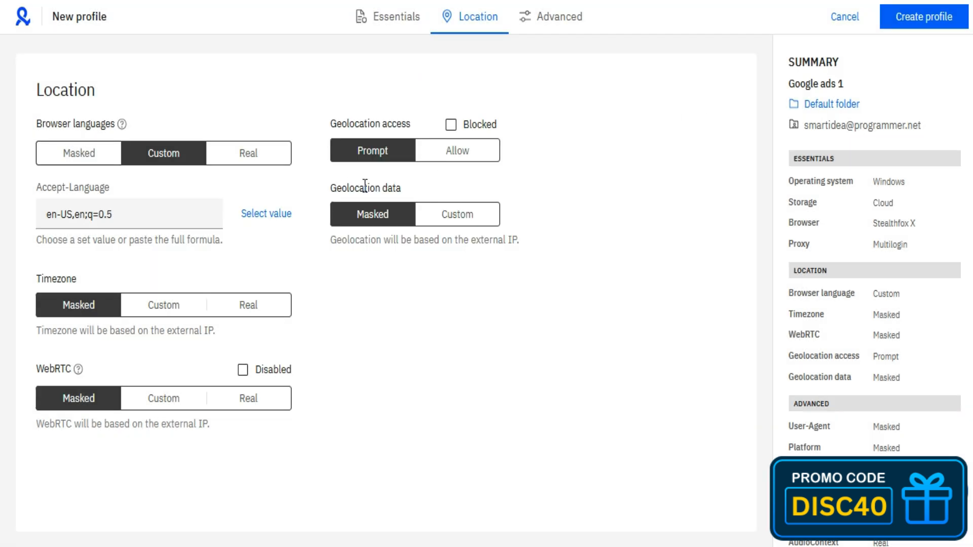
# Try the Real option for the browser languages and set them back to Masked
pyautogui.click(260, 153)
pyautogui.moveTo(38, 174); pyautogui.dragTo(71, 194)
pyautogui.click(71, 194)
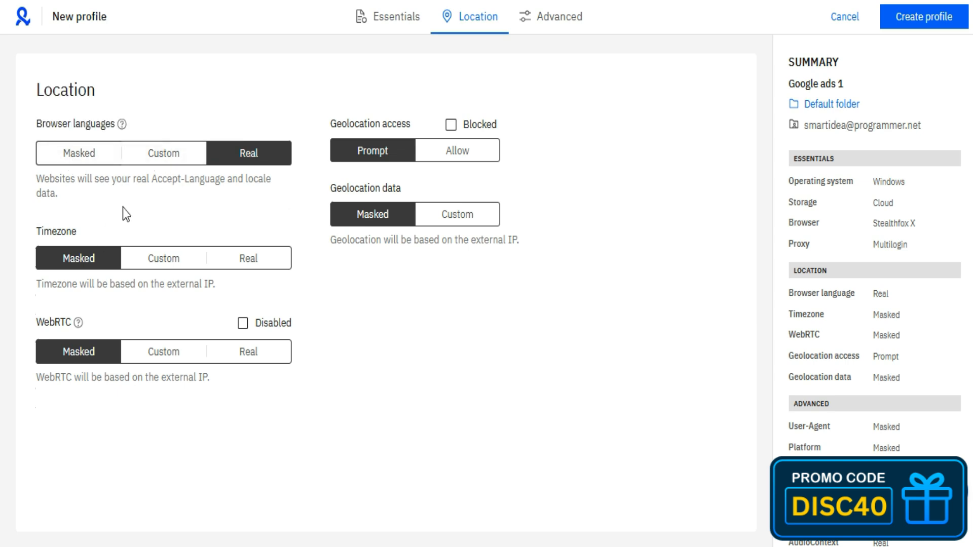
pyautogui.click(91, 161)
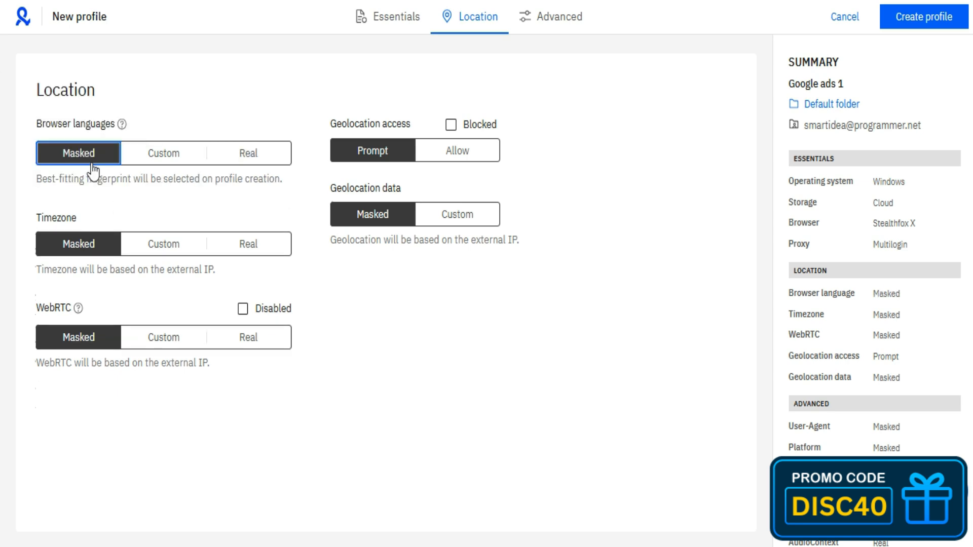
# Try the Custom timezone option and return the timezone to Masked
pyautogui.moveTo(36, 217); pyautogui.dragTo(87, 228)
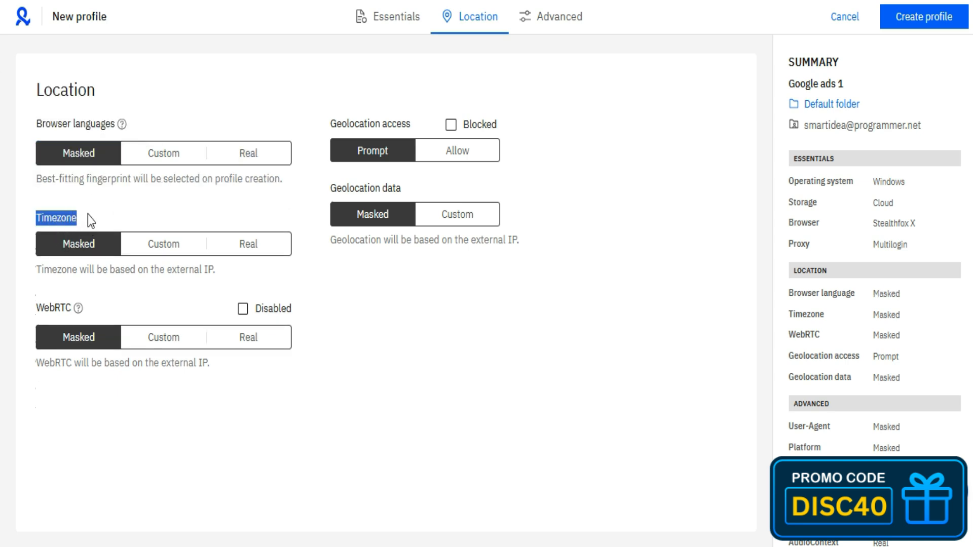
pyautogui.click(87, 214)
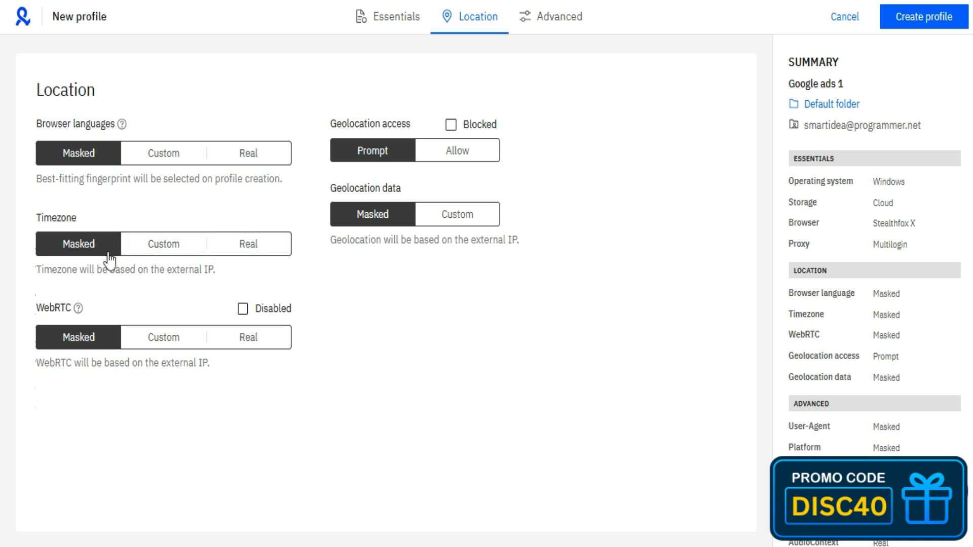
pyautogui.click(151, 256)
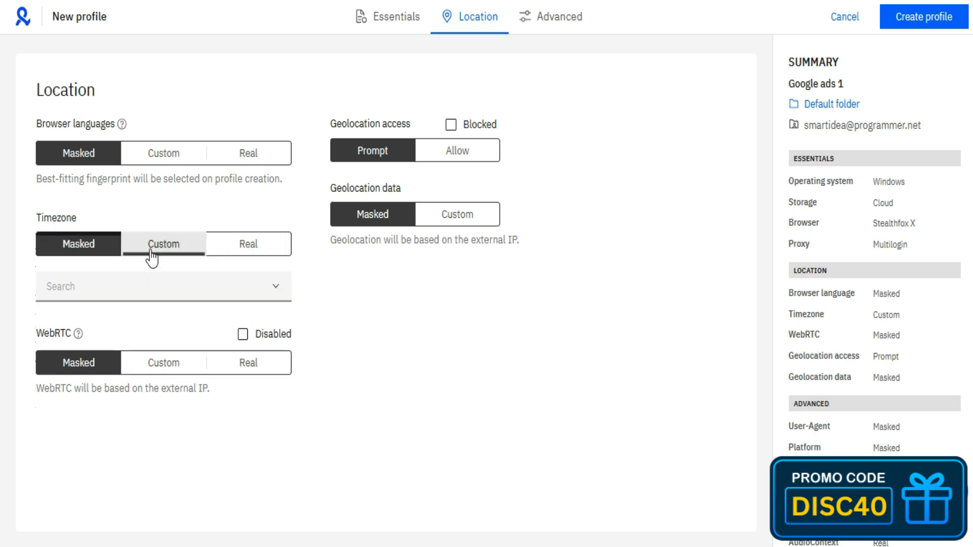
pyautogui.click(273, 292)
pyautogui.click(88, 246)
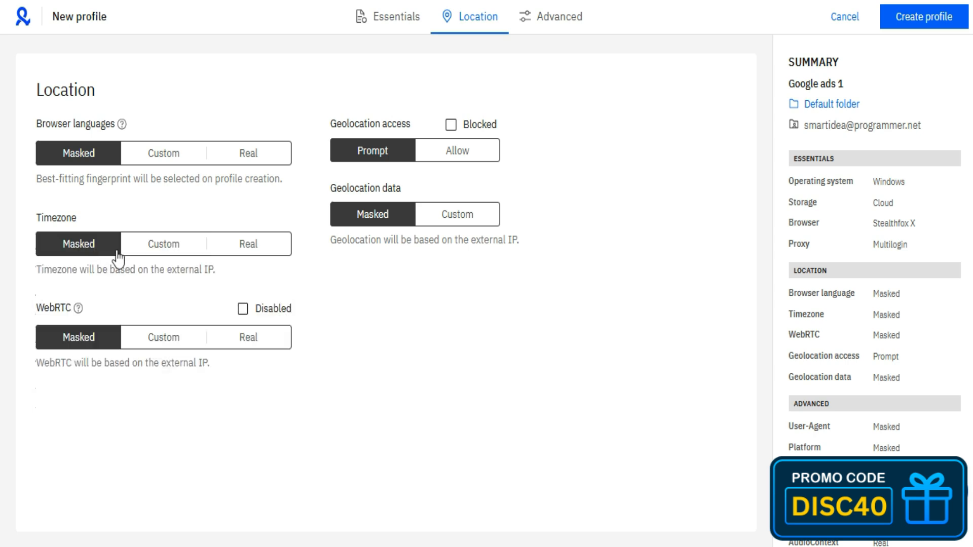
# Try a custom timezone of America/Bahia and set the timezone to Real instead
pyautogui.click(151, 258)
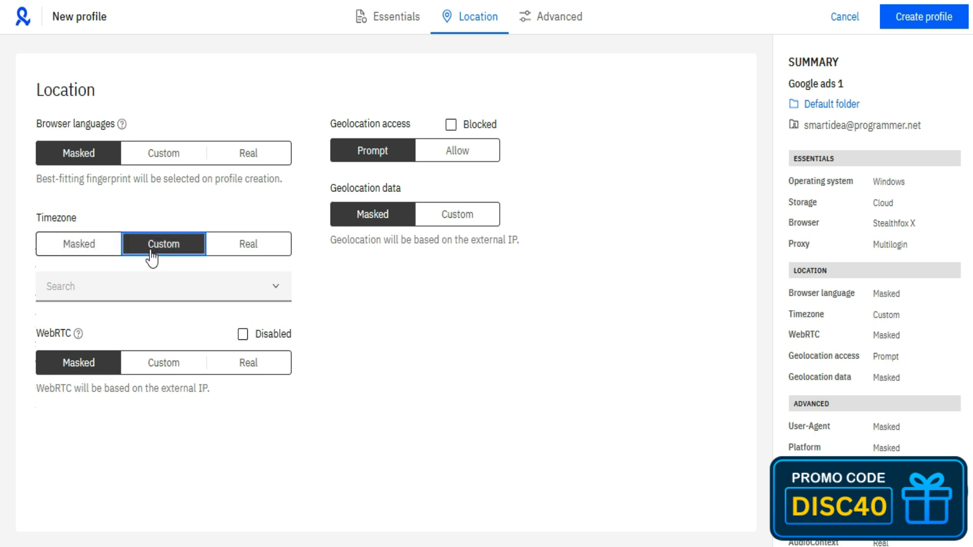
pyautogui.click(273, 295)
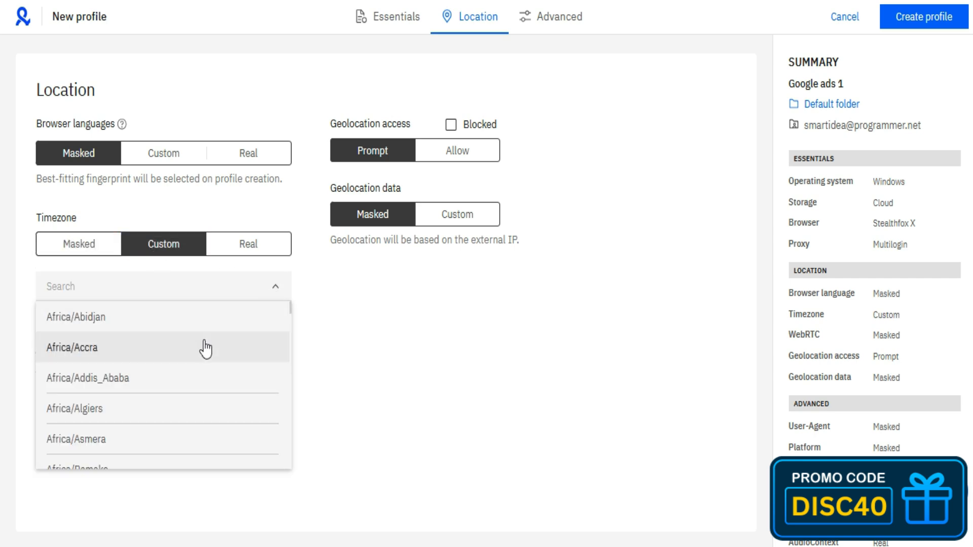
pyautogui.scroll(-5, 202, 351)
pyautogui.scroll(-5, 101, 344)
pyautogui.scroll(-15, 124, 431)
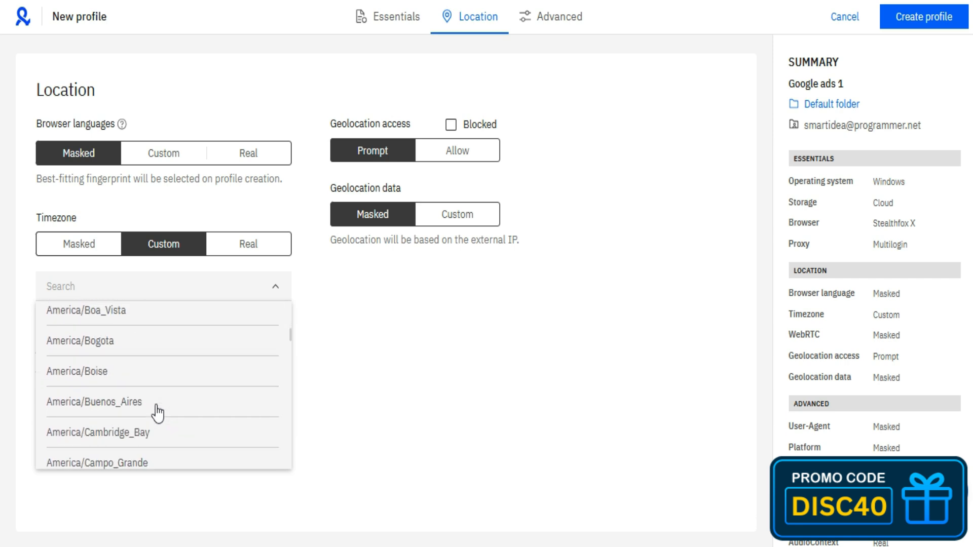
pyautogui.scroll(5, 157, 413)
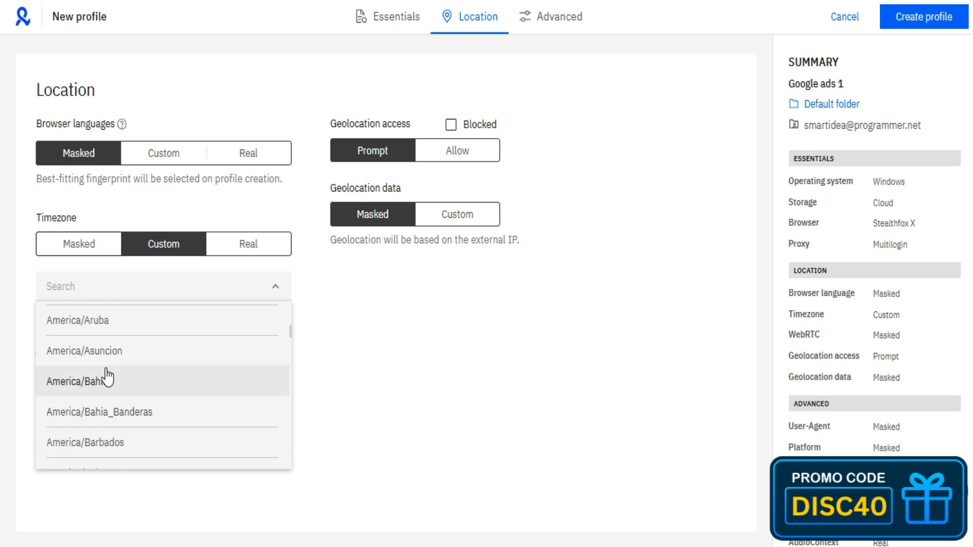
pyautogui.click(107, 381)
pyautogui.click(248, 245)
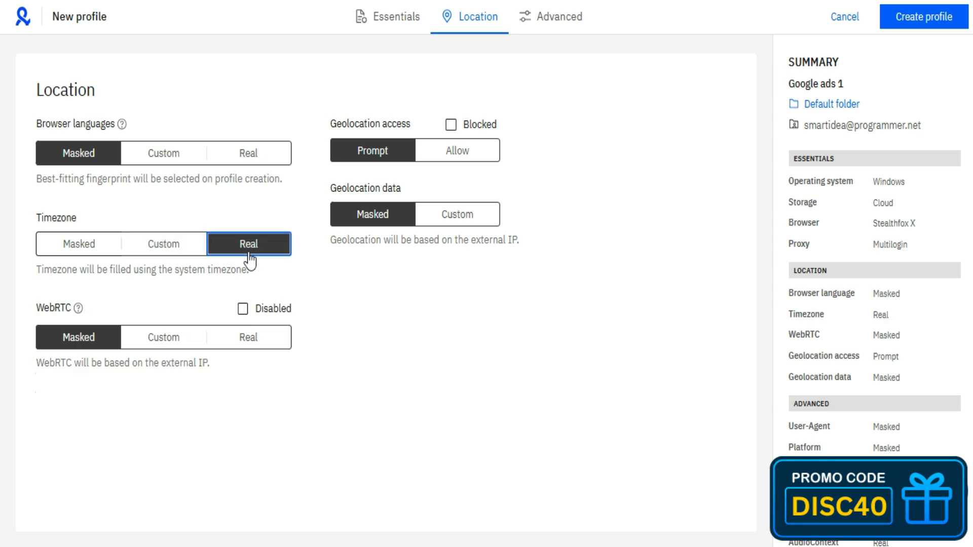
# Read the WebRTC hint, try its Custom and Real options, and return WebRTC to Masked
pyautogui.click(79, 346)
pyautogui.moveTo(79, 310)
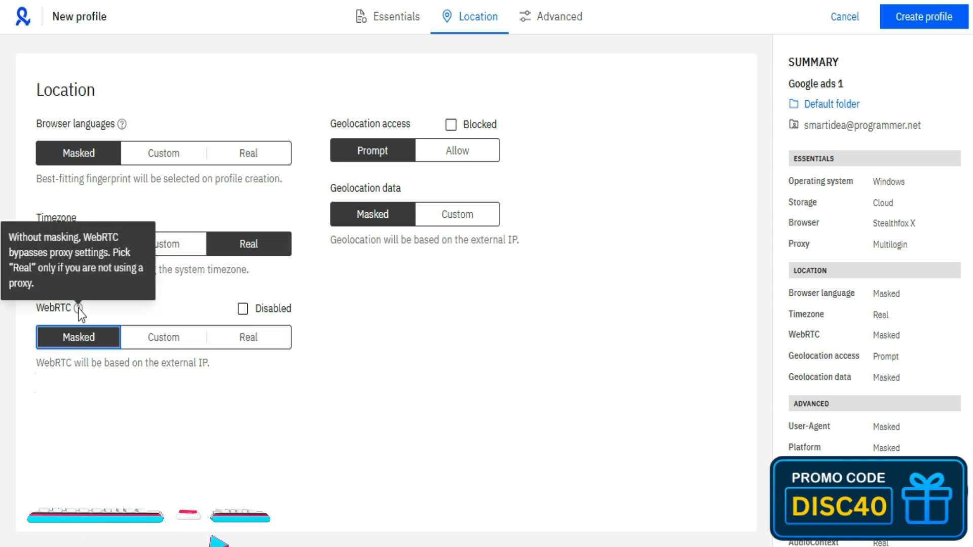
pyautogui.click(149, 346)
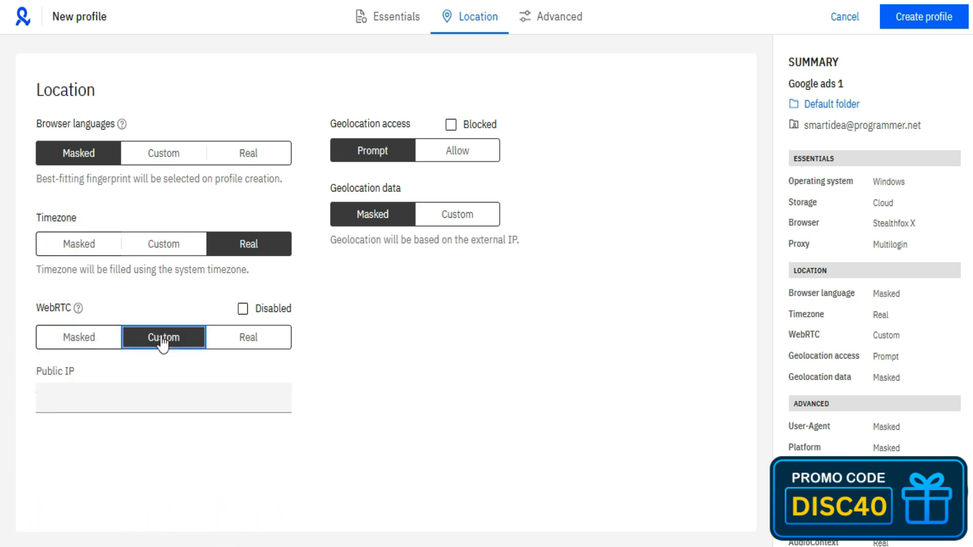
pyautogui.click(226, 350)
pyautogui.moveTo(256, 363); pyautogui.dragTo(26, 368)
pyautogui.click(80, 391)
pyautogui.click(115, 346)
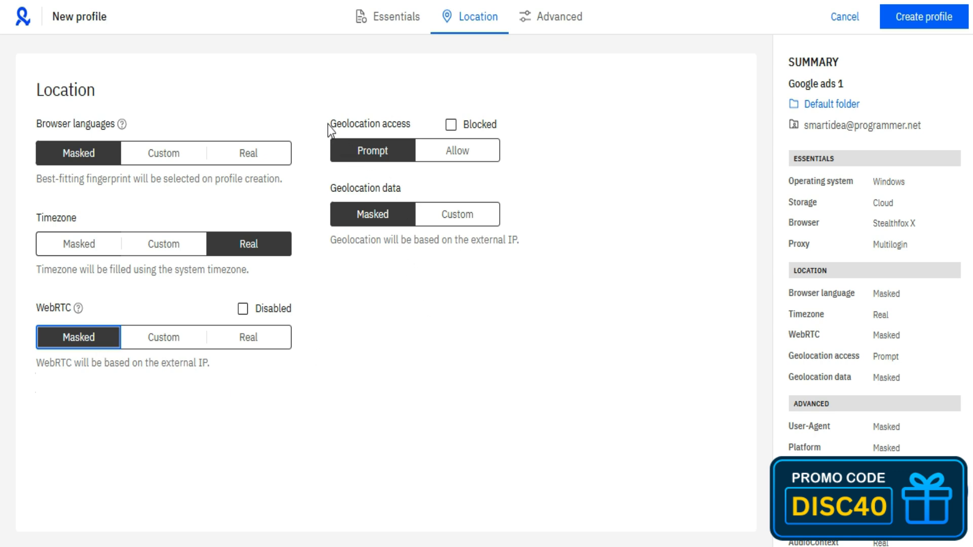
# Try allowing geolocation access and return the setting to Prompt
pyautogui.moveTo(327, 124); pyautogui.dragTo(417, 125)
pyautogui.click(417, 125)
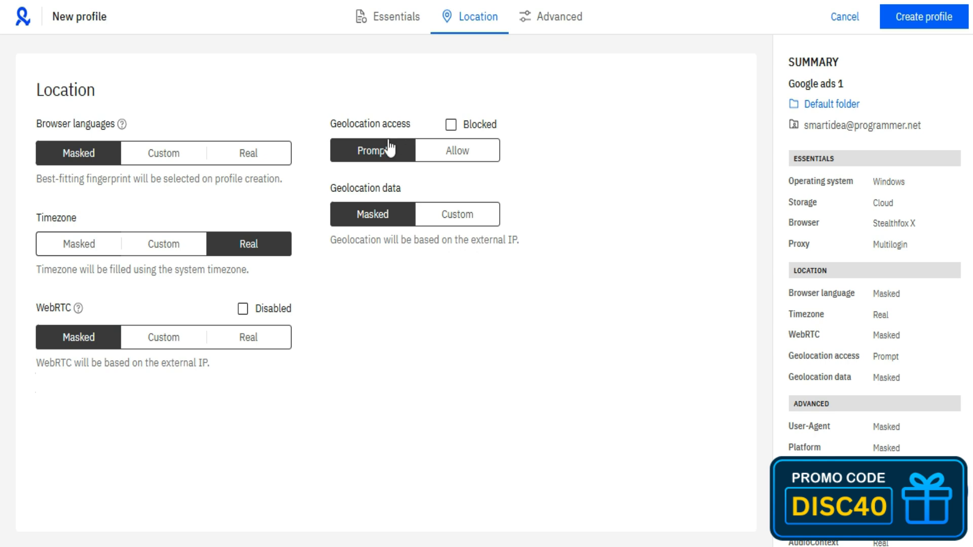
pyautogui.click(427, 155)
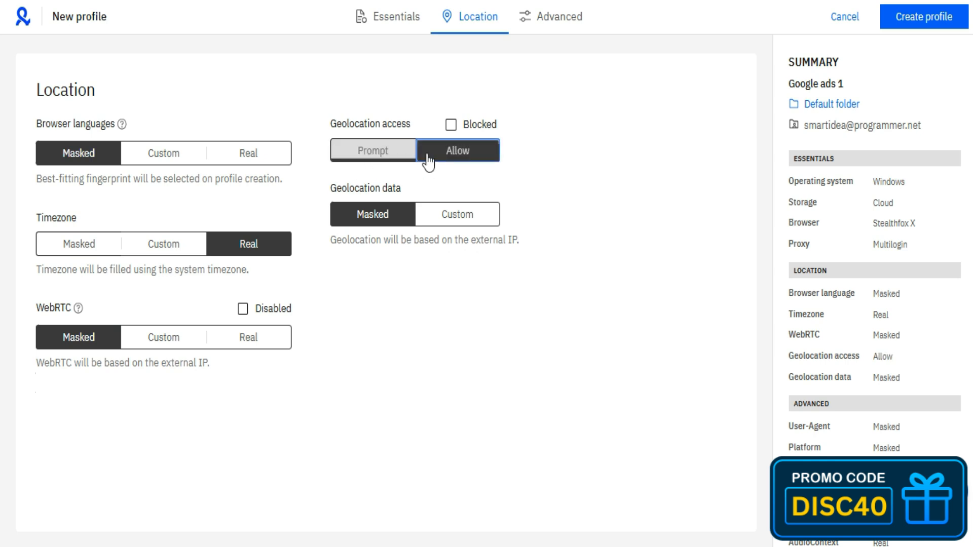
pyautogui.click(341, 157)
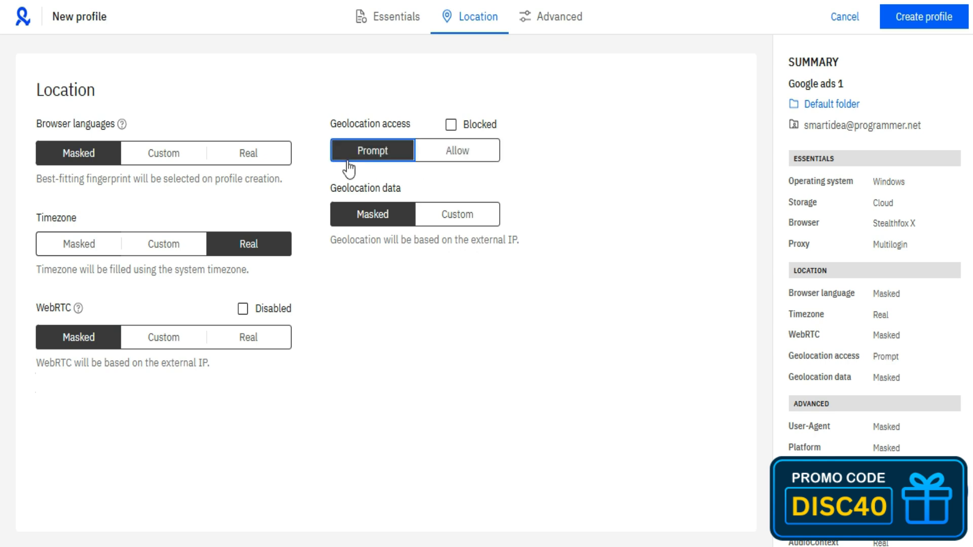
pyautogui.click(431, 162)
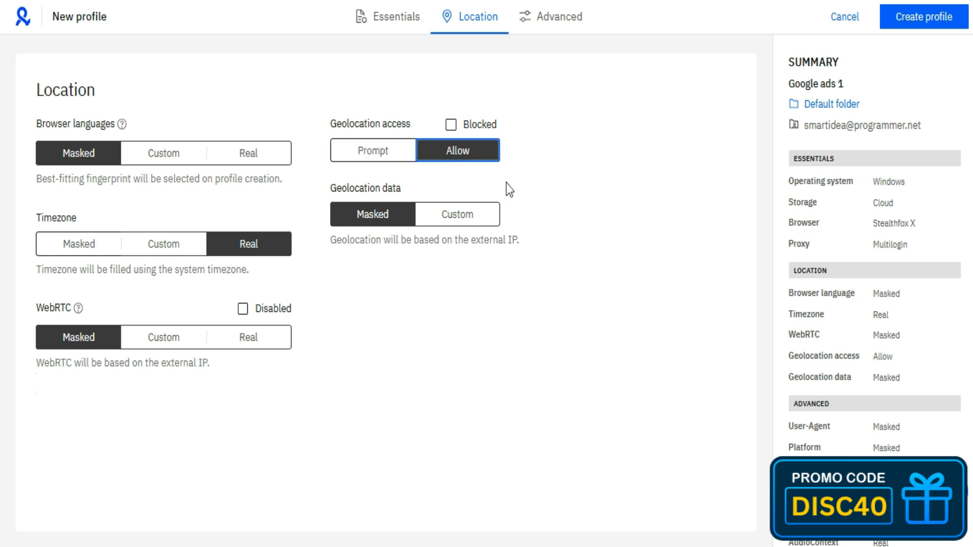
pyautogui.click(366, 157)
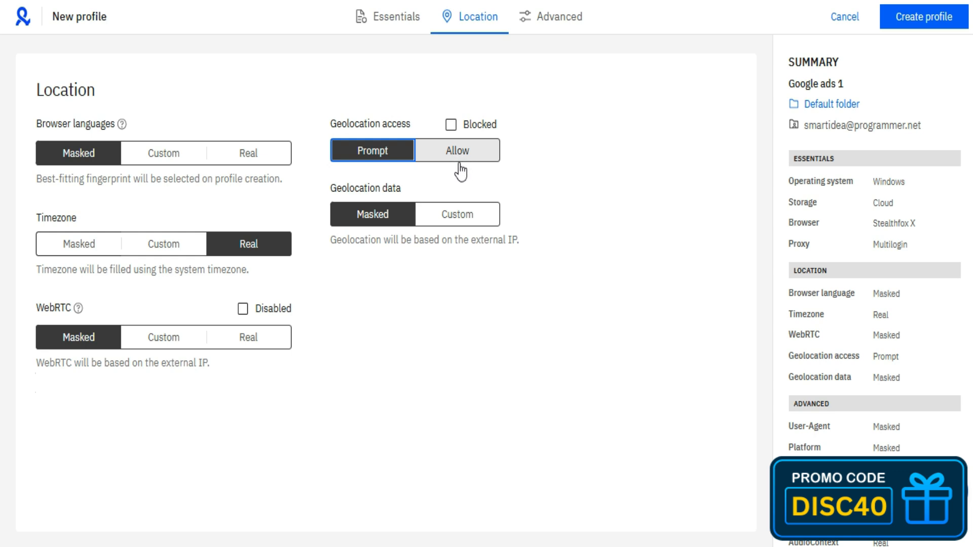
# Try custom geolocation data with its coordinate fields and return the geolocation data to Masked
pyautogui.moveTo(329, 191); pyautogui.dragTo(405, 189)
pyautogui.click(417, 198)
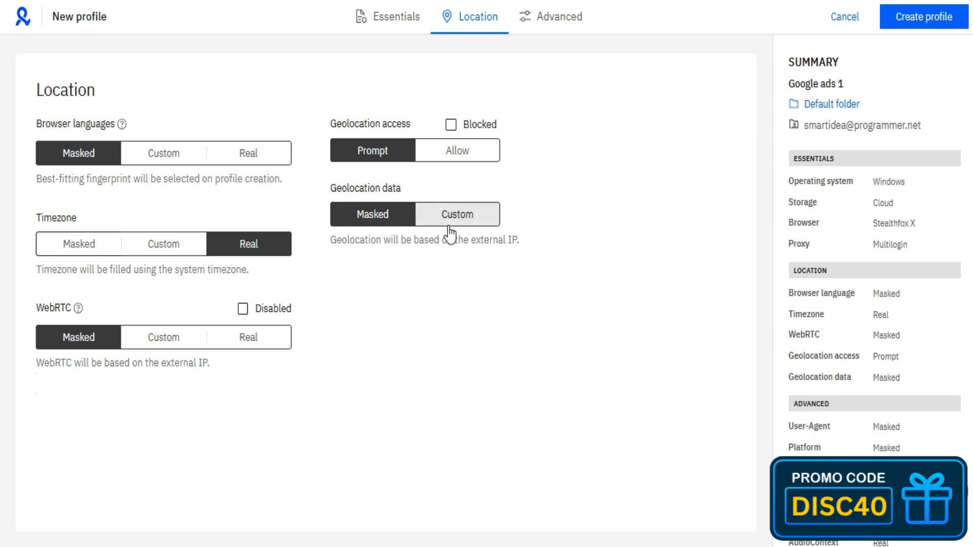
pyautogui.moveTo(330, 242); pyautogui.dragTo(512, 244)
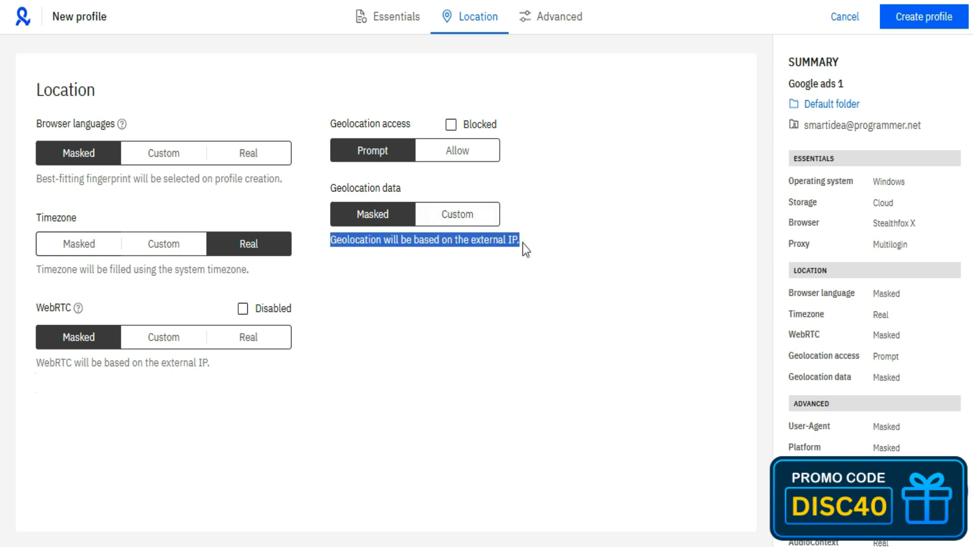
pyautogui.click(522, 244)
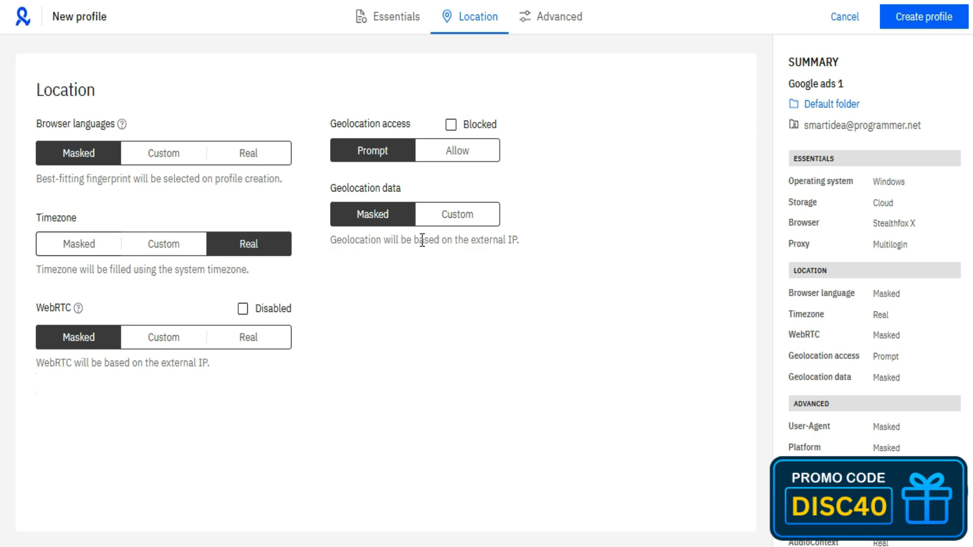
pyautogui.click(441, 224)
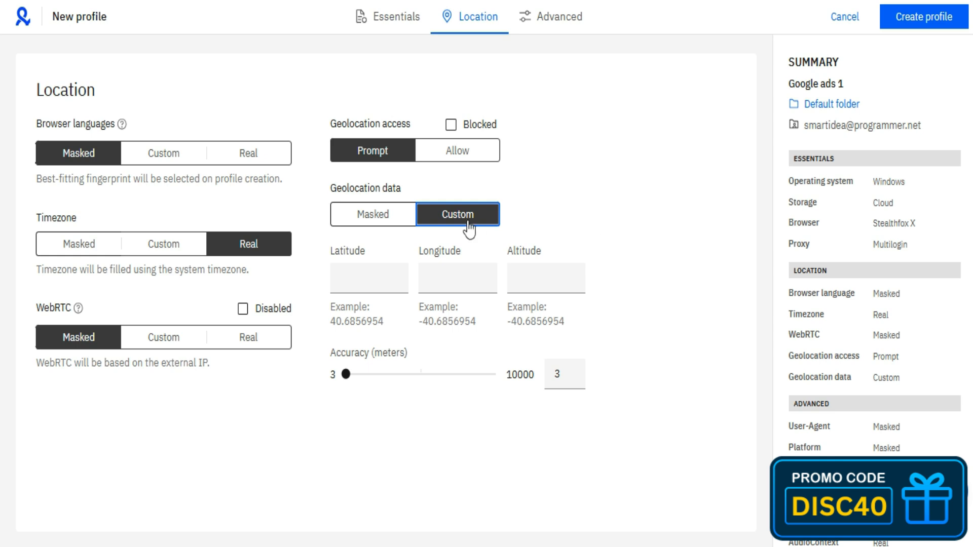
pyautogui.click(399, 216)
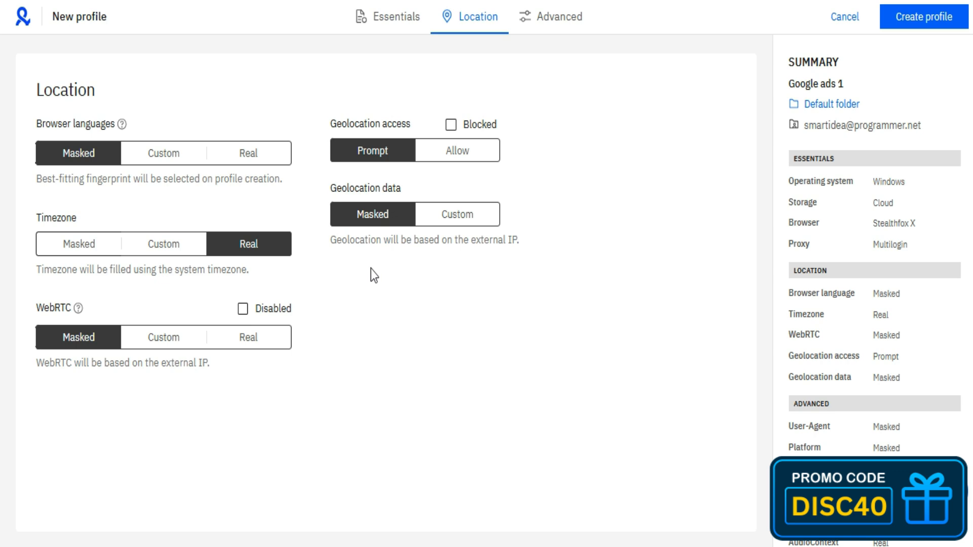
# Open the profile's advanced settings and review the Masked option for the screen resolution
pyautogui.click(549, 20)
pyautogui.scroll(-2, 588, 93)
pyautogui.scroll(2, 566, 99)
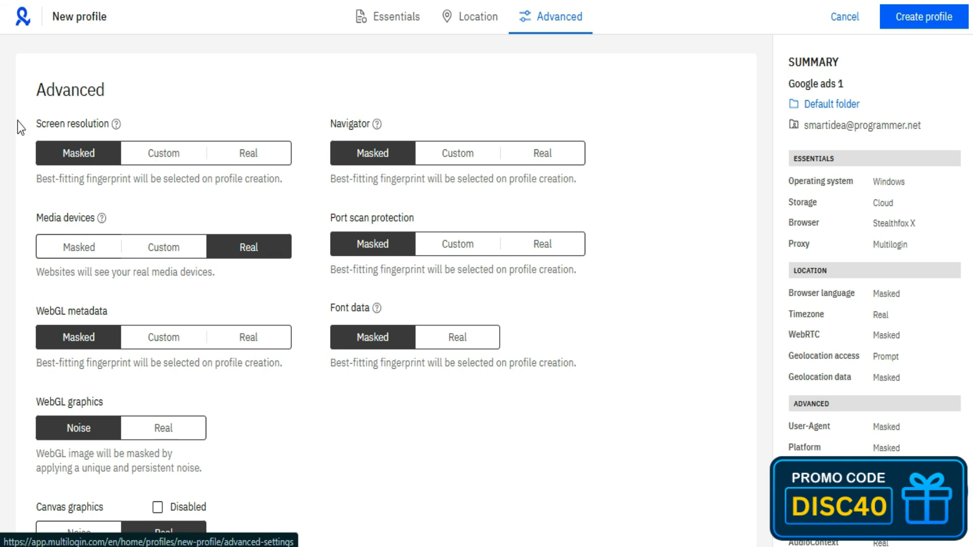
pyautogui.moveTo(26, 120); pyautogui.dragTo(111, 124)
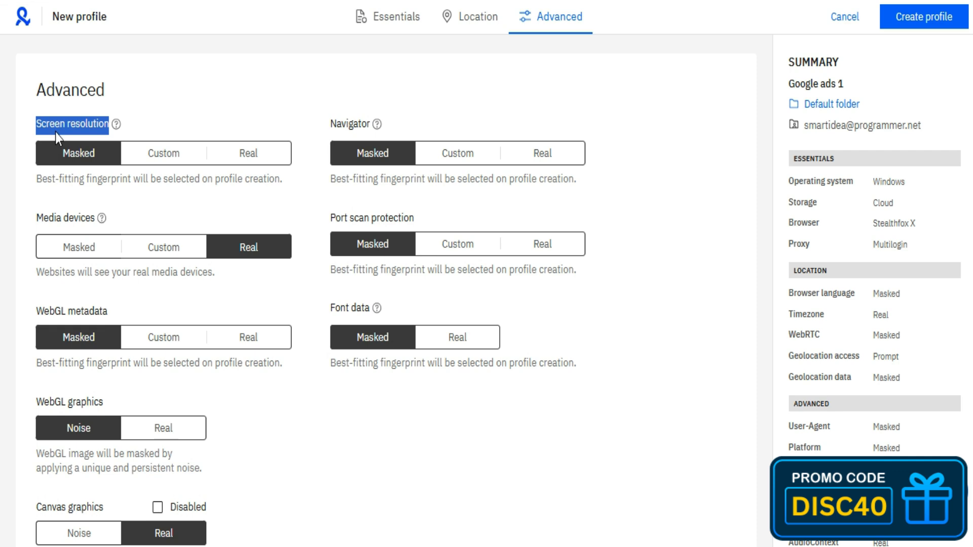
pyautogui.click(162, 102)
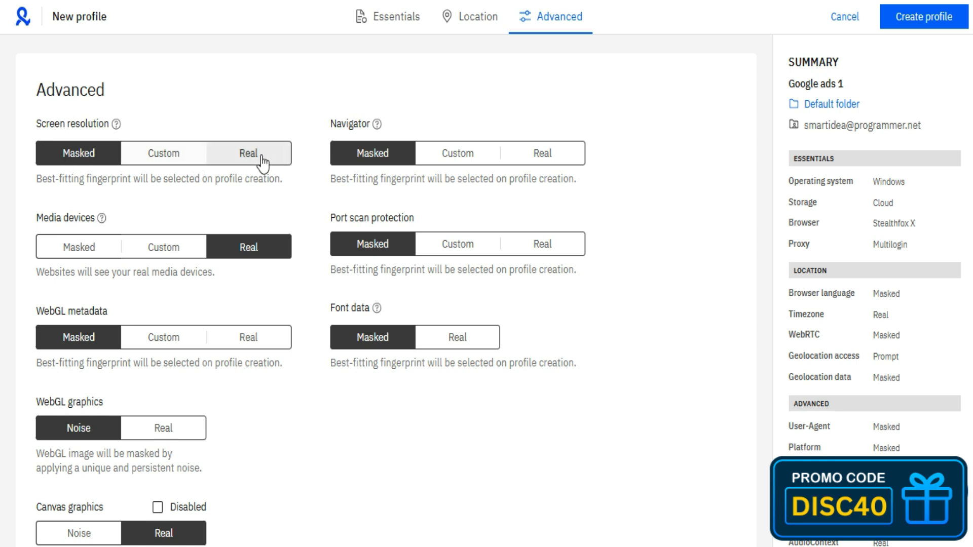
pyautogui.click(76, 157)
pyautogui.moveTo(37, 180); pyautogui.dragTo(283, 180)
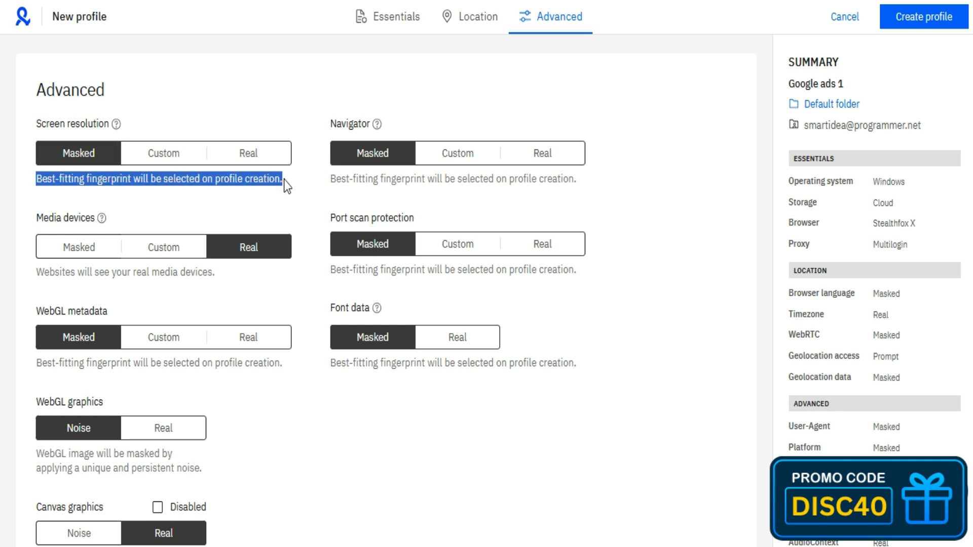
pyautogui.click(284, 179)
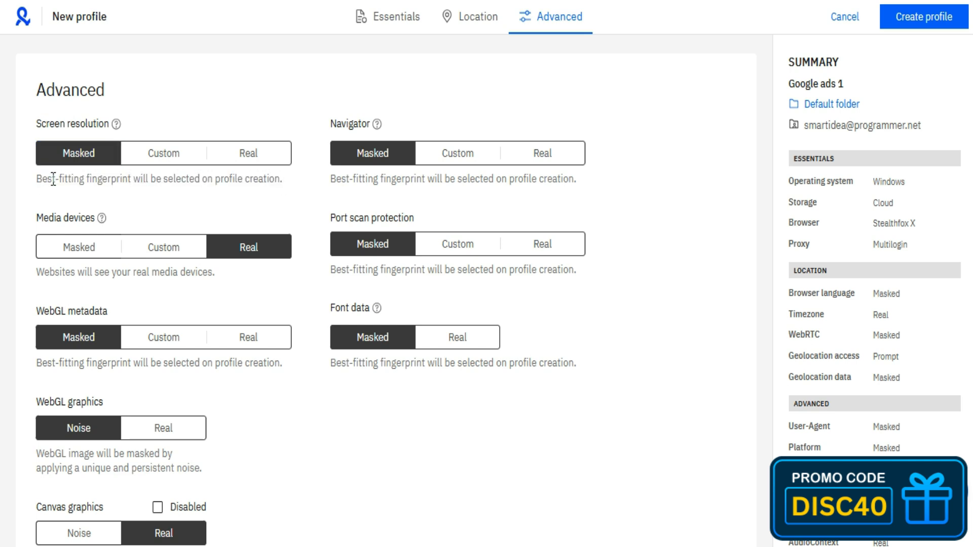
# Try a custom screen resolution of 1440x900 and set the screen resolution to Real instead
pyautogui.click(172, 162)
pyautogui.click(130, 232)
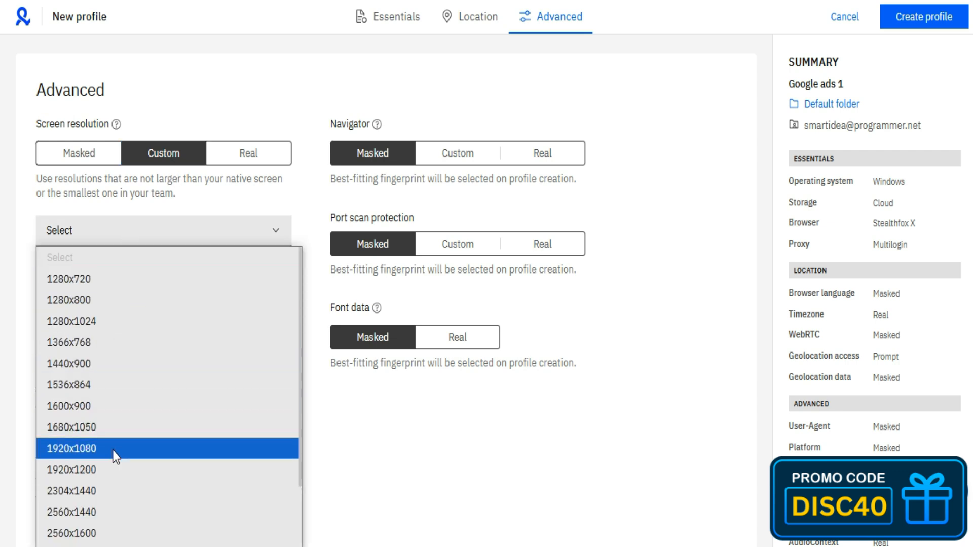
pyautogui.click(117, 369)
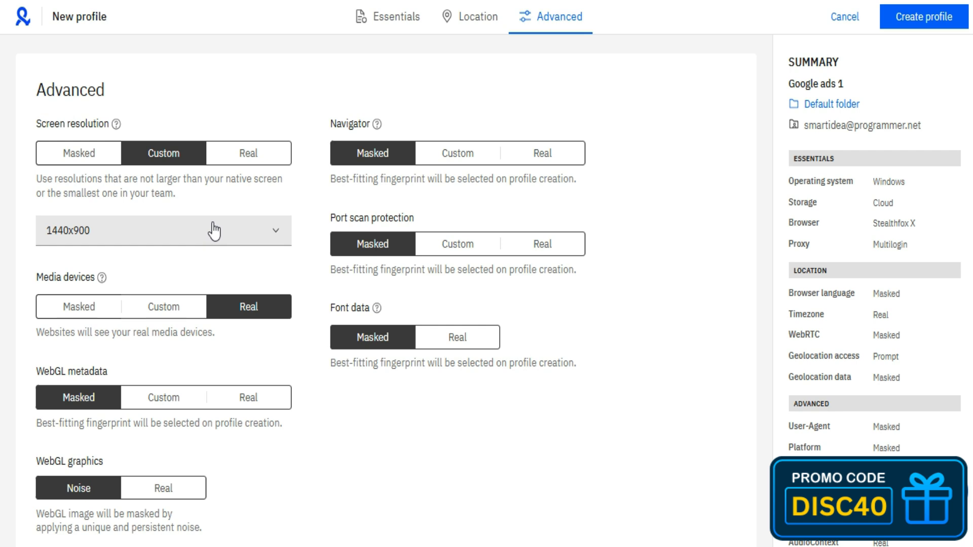
pyautogui.click(248, 153)
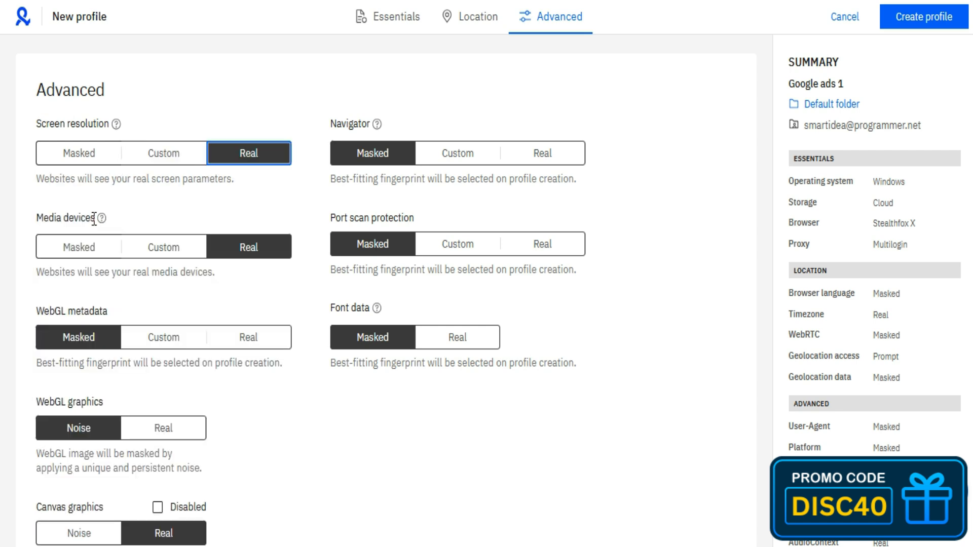
pyautogui.moveTo(94, 221); pyautogui.dragTo(36, 219)
pyautogui.click(37, 218)
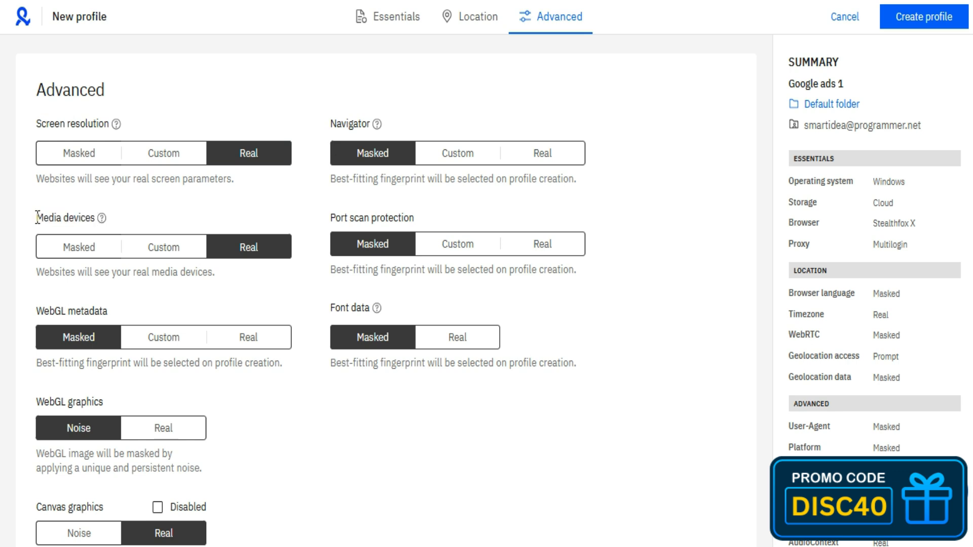
# Set the media devices to Masked, compare the Real option and return to Masked
pyautogui.click(61, 256)
pyautogui.moveTo(36, 273); pyautogui.dragTo(288, 269)
pyautogui.click(287, 270)
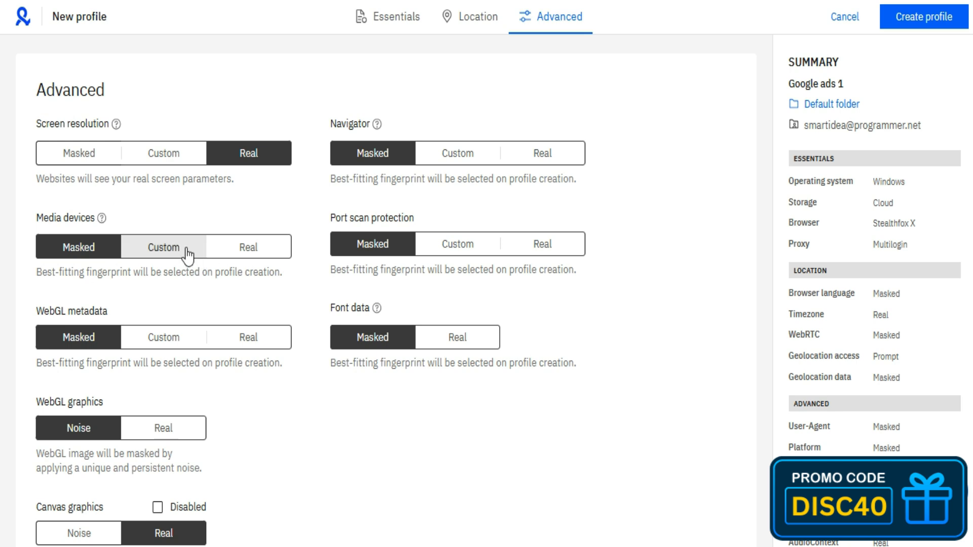
pyautogui.click(246, 252)
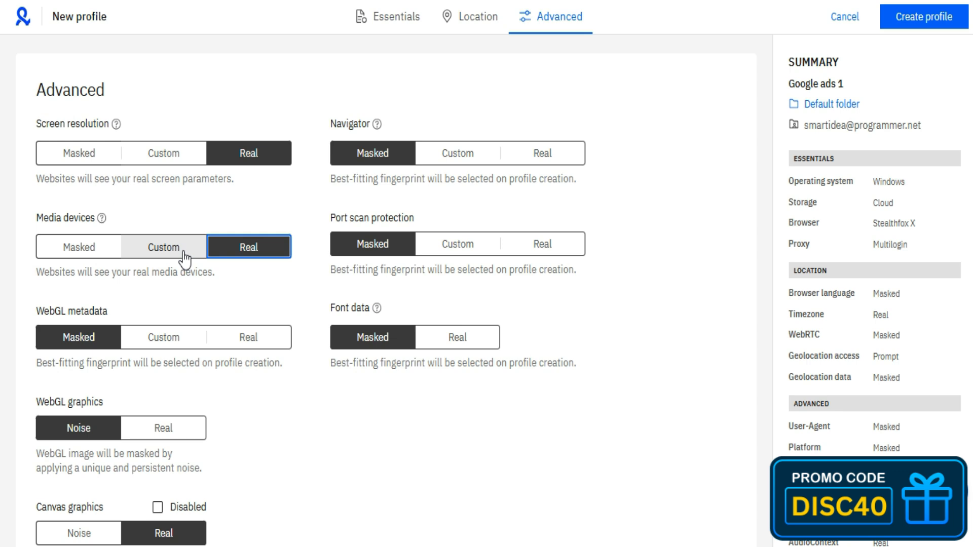
pyautogui.click(78, 250)
# Try custom media devices with 1 video input and 2 audio inputs, and return the media devices to Masked
pyautogui.scroll(-2, 82, 256)
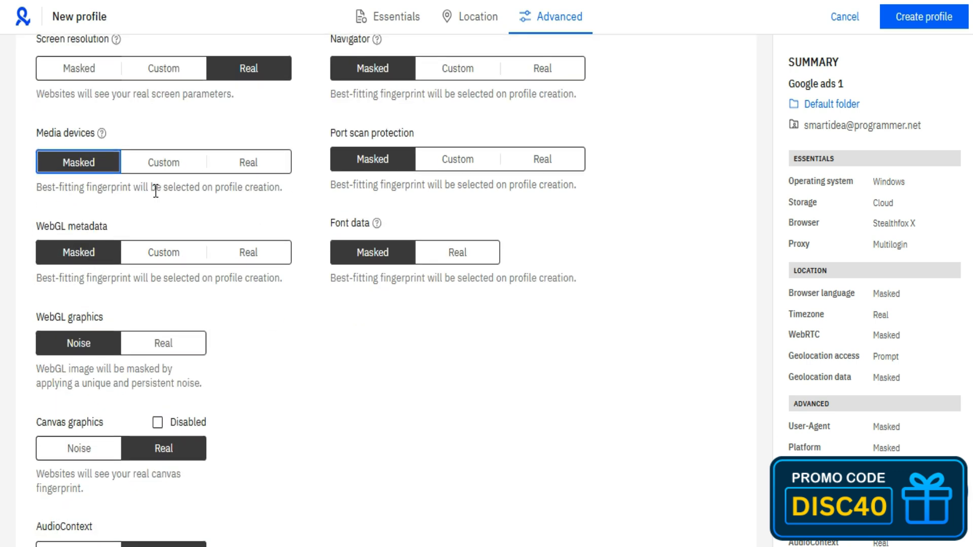
pyautogui.click(158, 163)
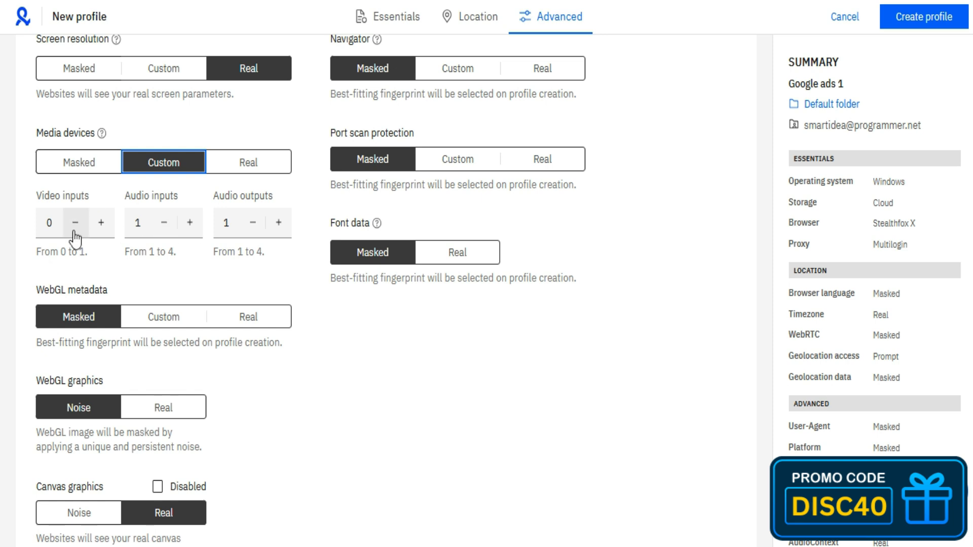
pyautogui.click(101, 223)
pyautogui.click(189, 222)
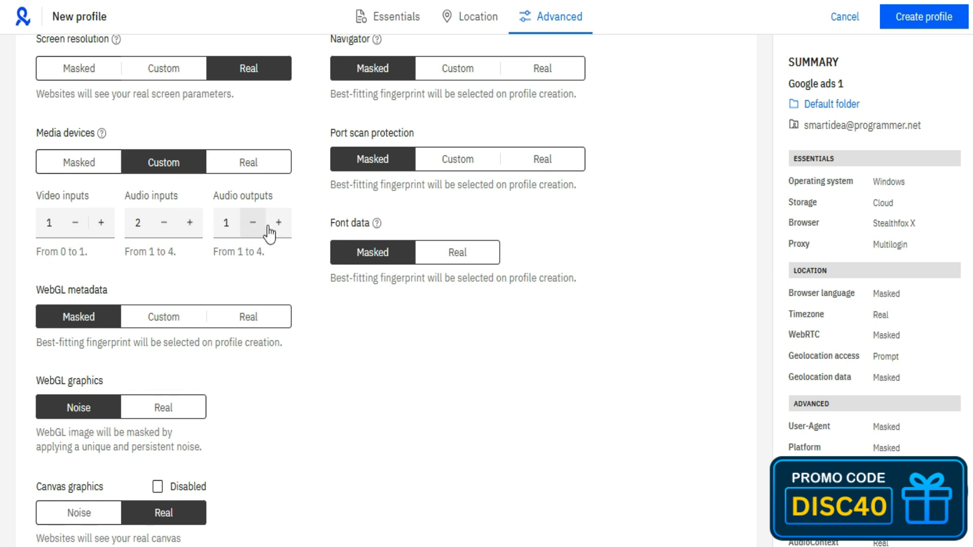
pyautogui.click(77, 163)
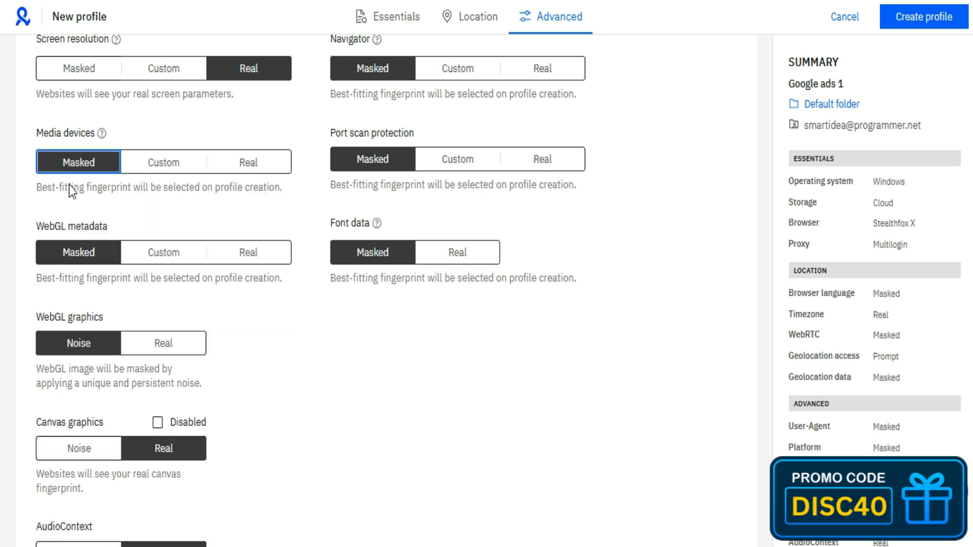
# Try the Custom and Real options for the WebGL metadata and return it to Masked
pyautogui.moveTo(39, 229); pyautogui.dragTo(131, 225)
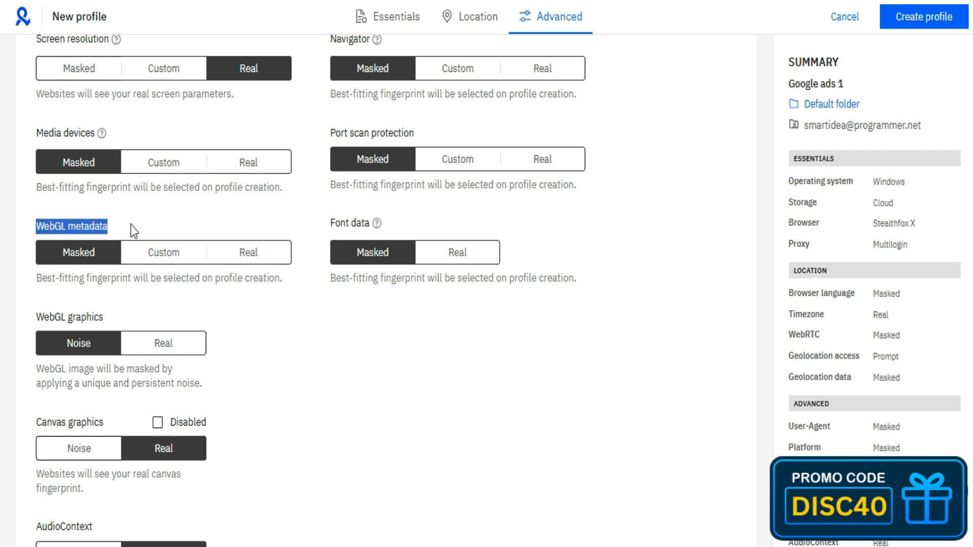
pyautogui.click(131, 225)
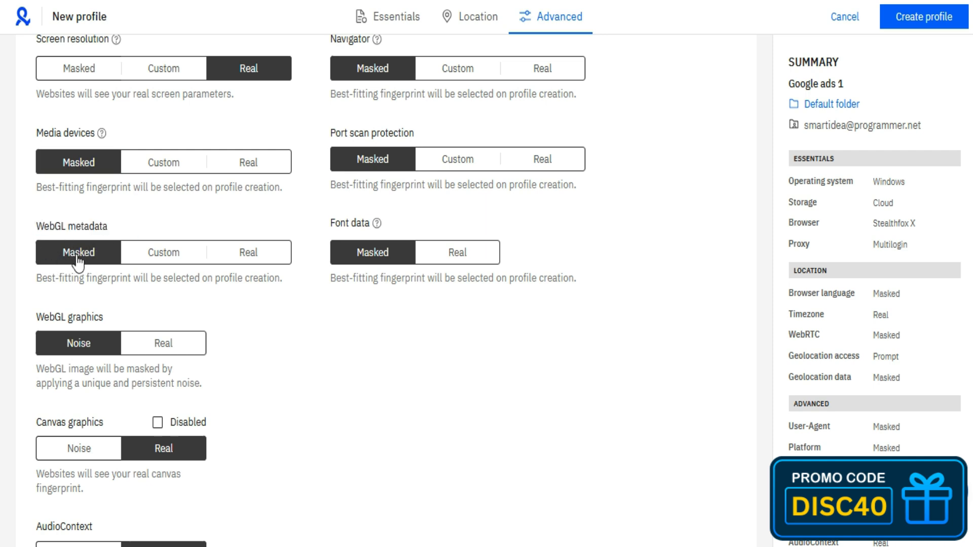
pyautogui.click(181, 257)
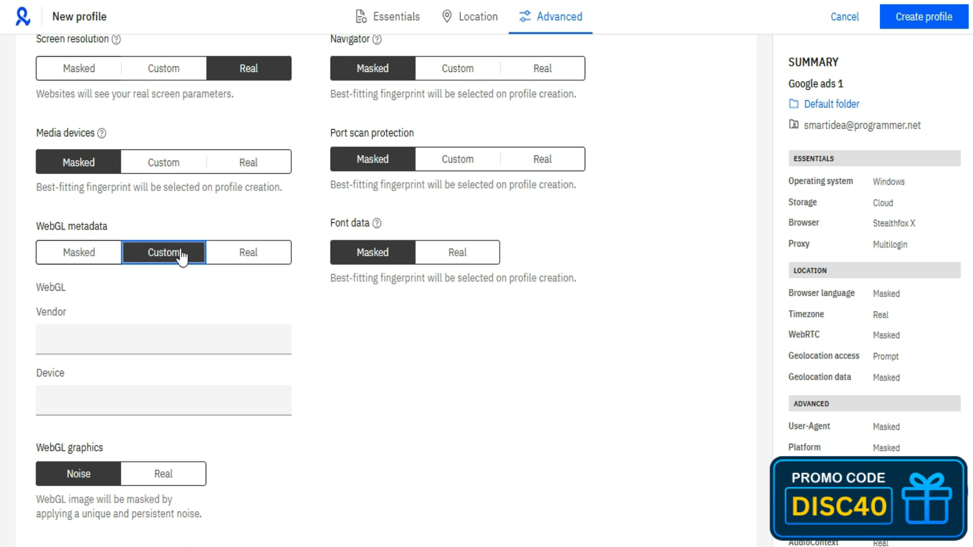
pyautogui.click(106, 257)
pyautogui.moveTo(36, 279); pyautogui.dragTo(285, 277)
pyautogui.click(285, 277)
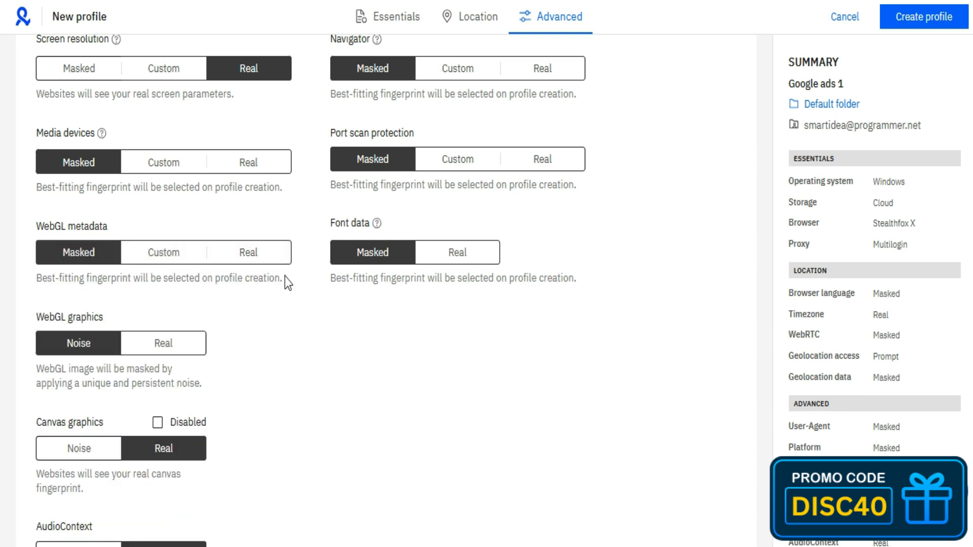
pyautogui.click(263, 259)
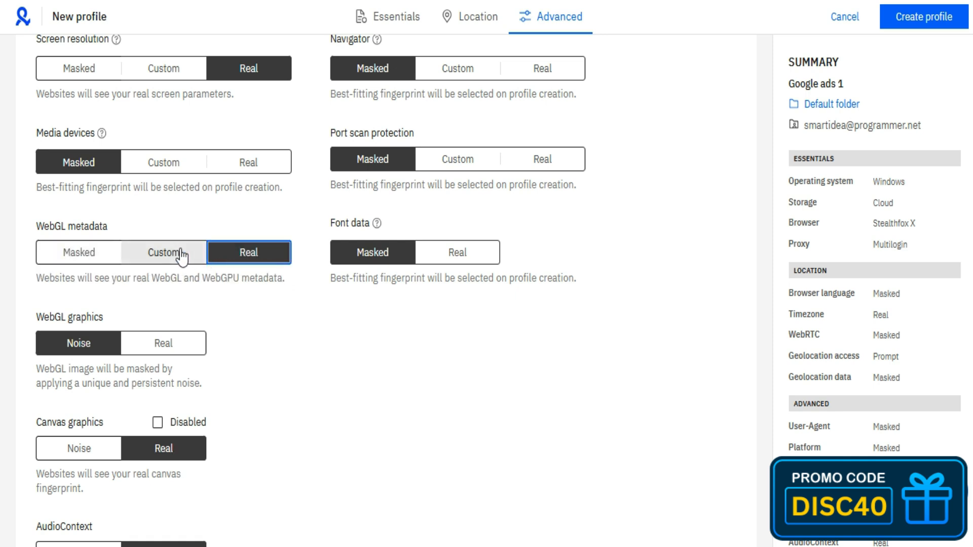
pyautogui.scroll(-1, 172, 263)
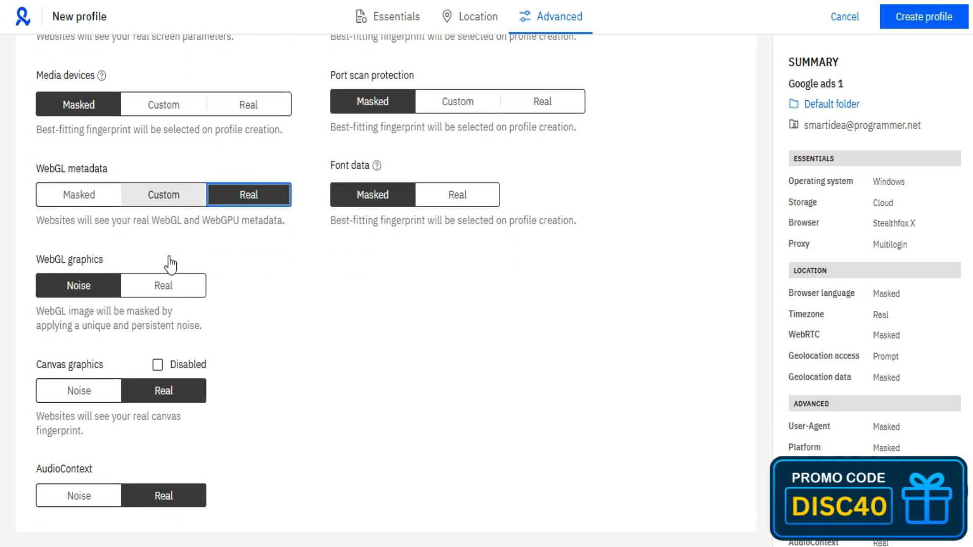
pyautogui.click(83, 202)
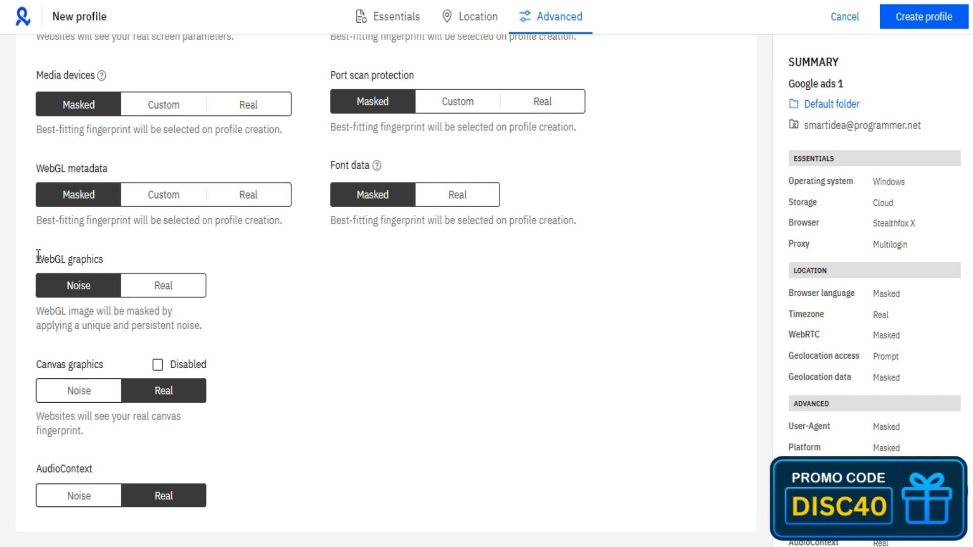
# Try the Real option for the WebGL graphics, compare both descriptions and return the setting to Noise
pyautogui.moveTo(40, 265); pyautogui.dragTo(137, 269)
pyautogui.click(141, 271)
pyautogui.click(197, 292)
pyautogui.click(103, 303)
pyautogui.moveTo(36, 311); pyautogui.dragTo(206, 328)
pyautogui.click(186, 290)
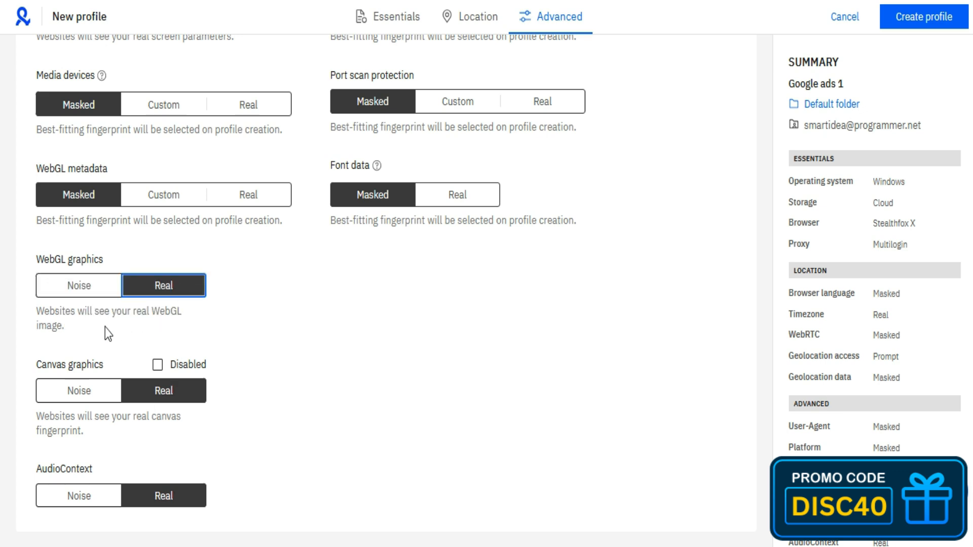
pyautogui.moveTo(79, 323); pyautogui.dragTo(35, 311)
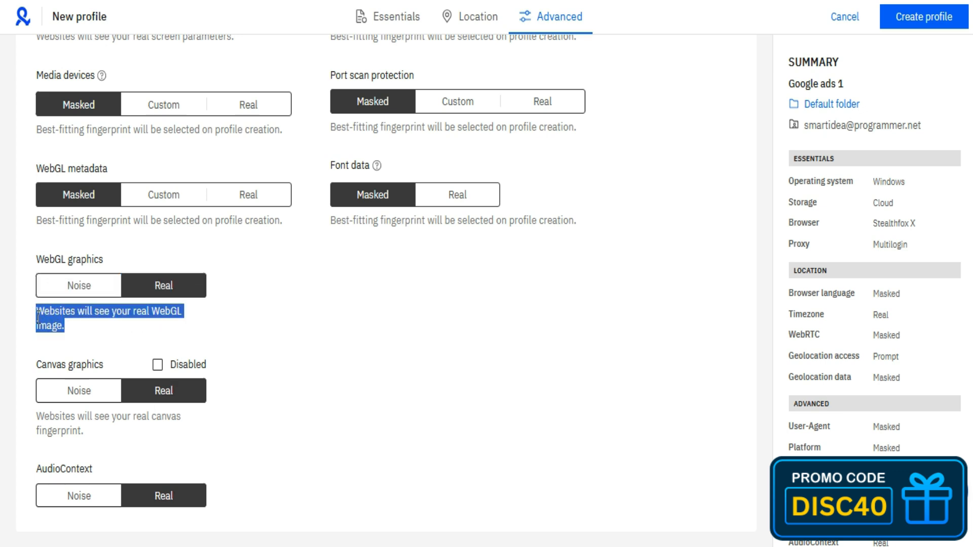
pyautogui.click(75, 318)
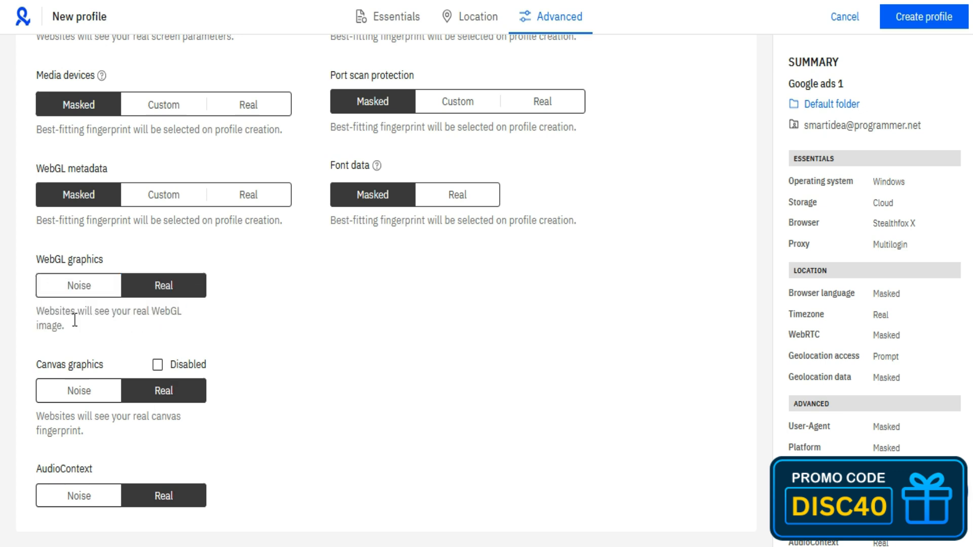
pyautogui.click(77, 292)
pyautogui.click(68, 346)
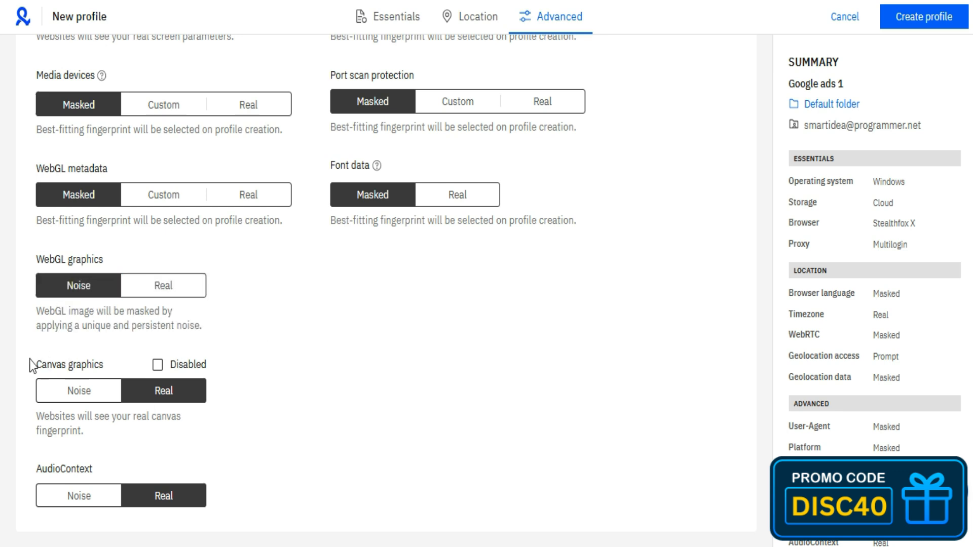
# Set the canvas graphics to Noise
pyautogui.moveTo(32, 365); pyautogui.dragTo(120, 373)
pyautogui.click(120, 373)
pyautogui.click(102, 390)
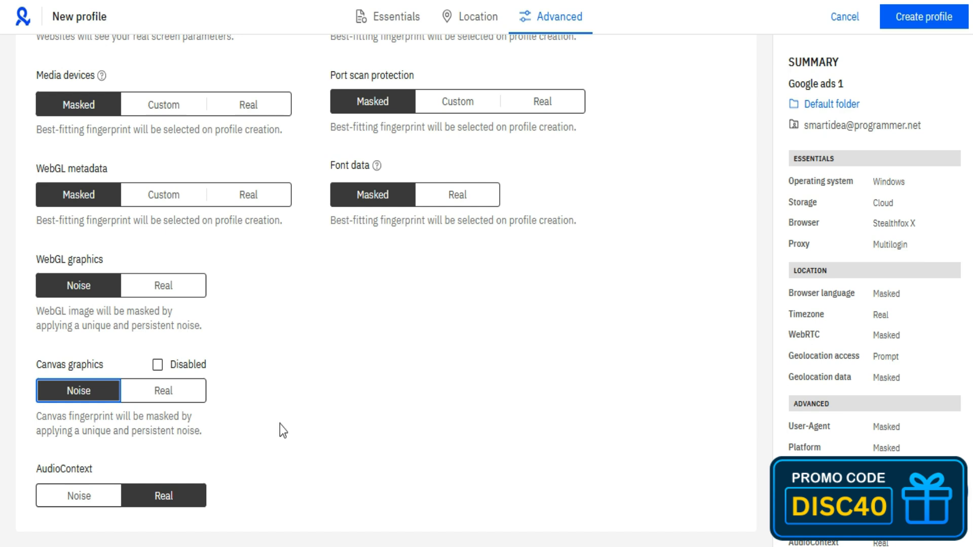
pyautogui.click(117, 427)
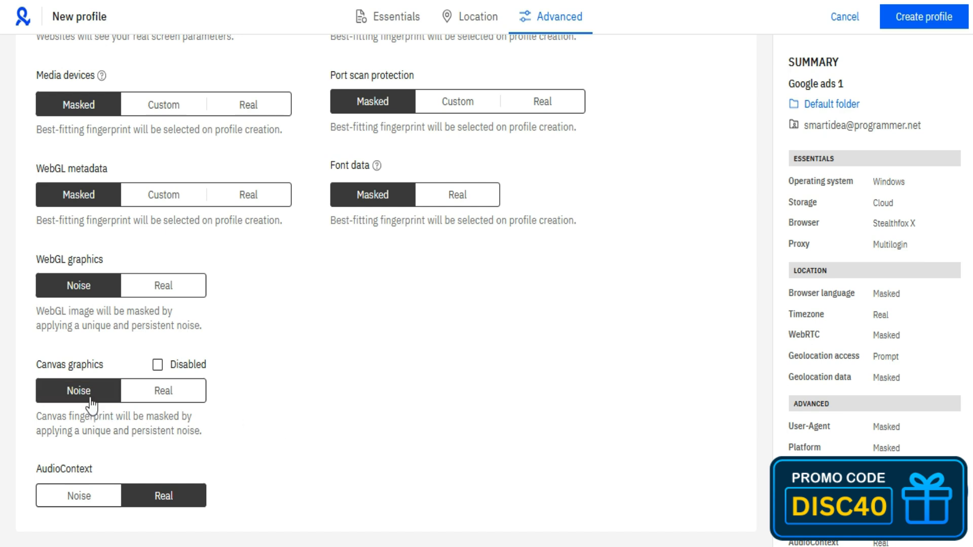
# Set AudioContext to Noise, compare the Real option and return to Noise
pyautogui.moveTo(36, 468); pyautogui.dragTo(102, 466)
pyautogui.click(102, 466)
pyautogui.click(76, 498)
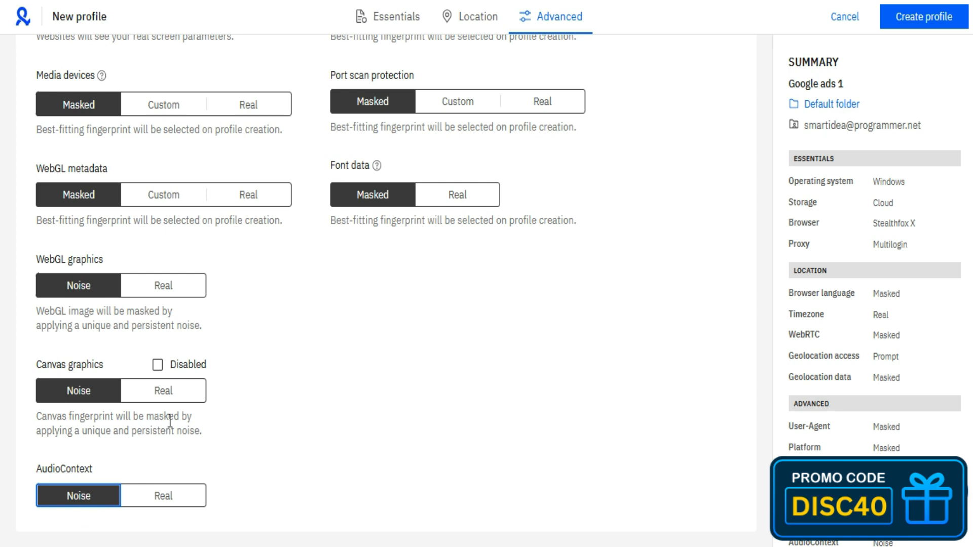
pyautogui.click(186, 495)
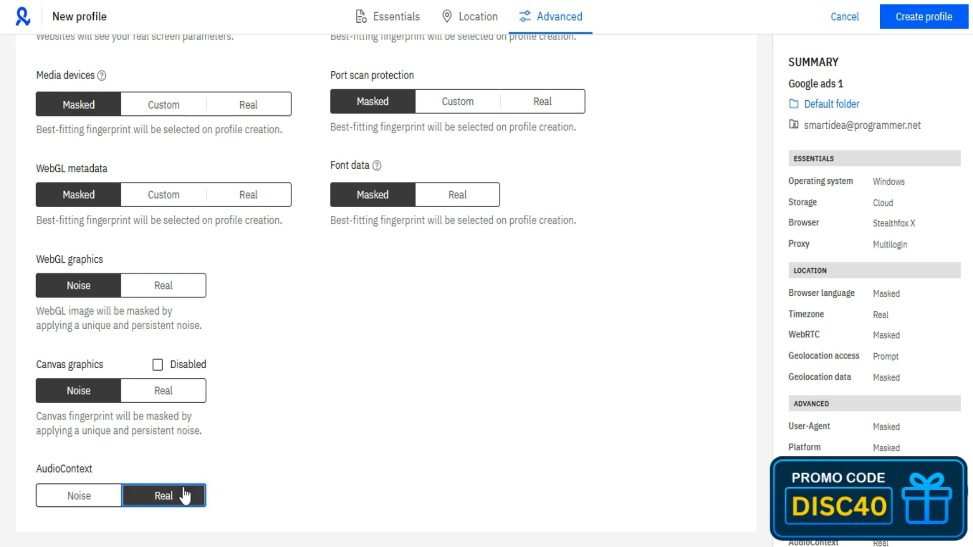
pyautogui.click(94, 496)
# Try the Custom and Real options for the navigator and return it to Masked
pyautogui.scroll(3, 408, 378)
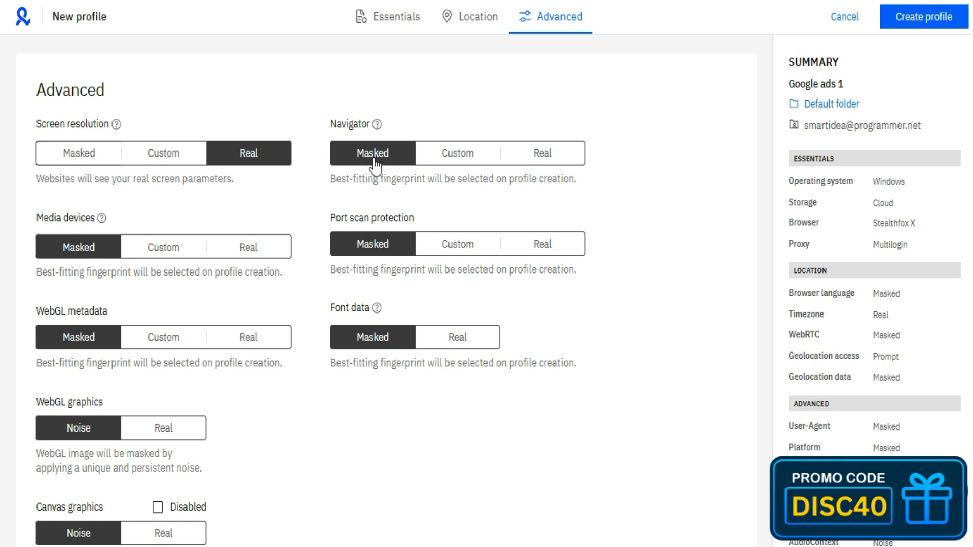
pyautogui.click(475, 157)
pyautogui.click(540, 156)
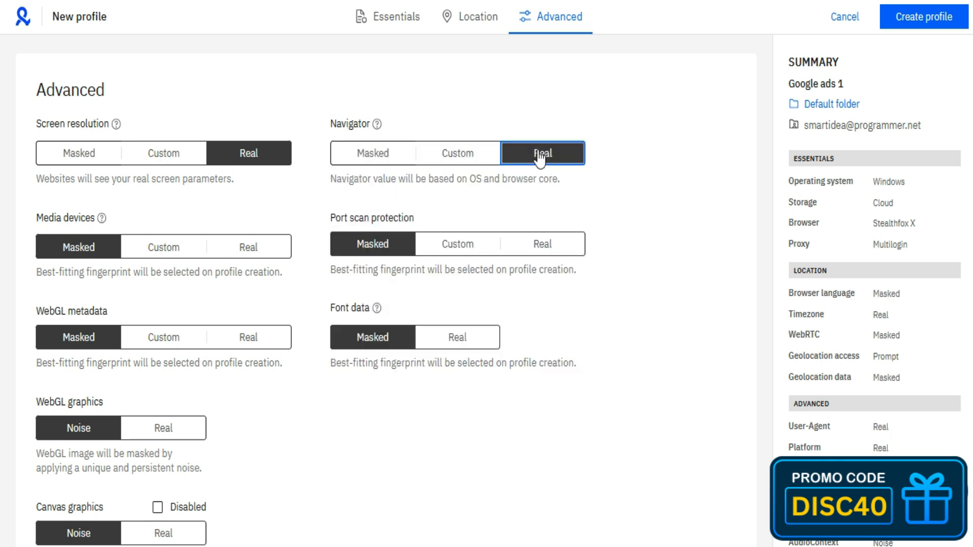
pyautogui.click(380, 170)
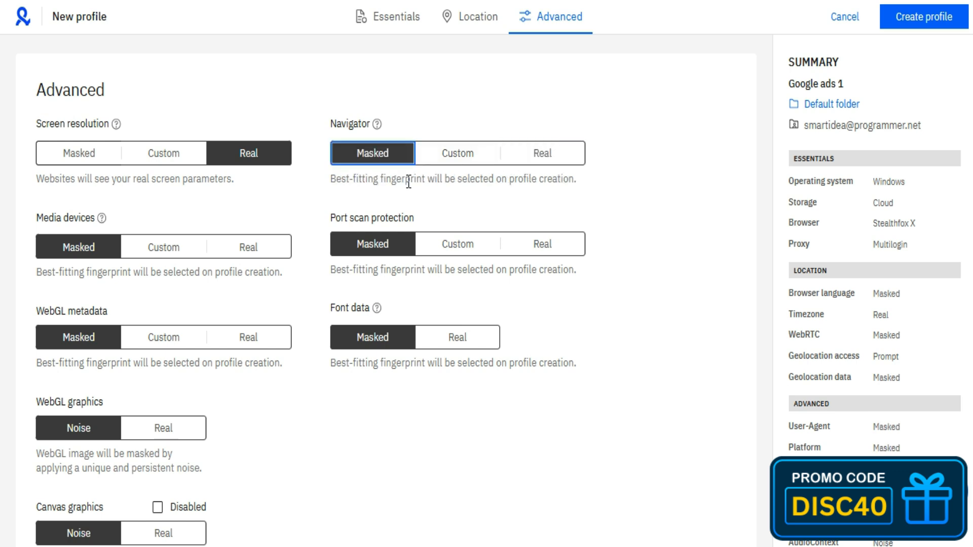
# Try a custom navigator with a hardware concurrency of 4 and set the navigator to Real instead
pyautogui.click(469, 168)
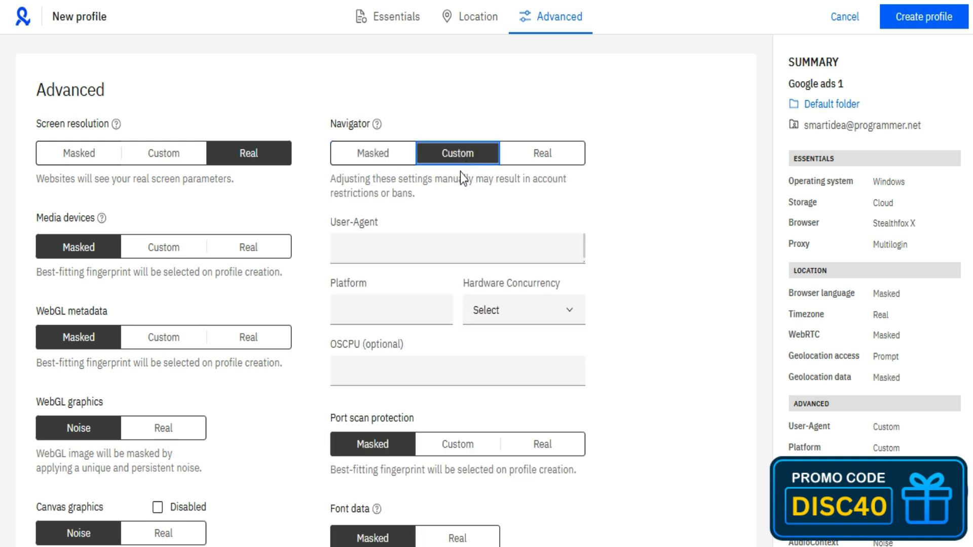
pyautogui.click(491, 318)
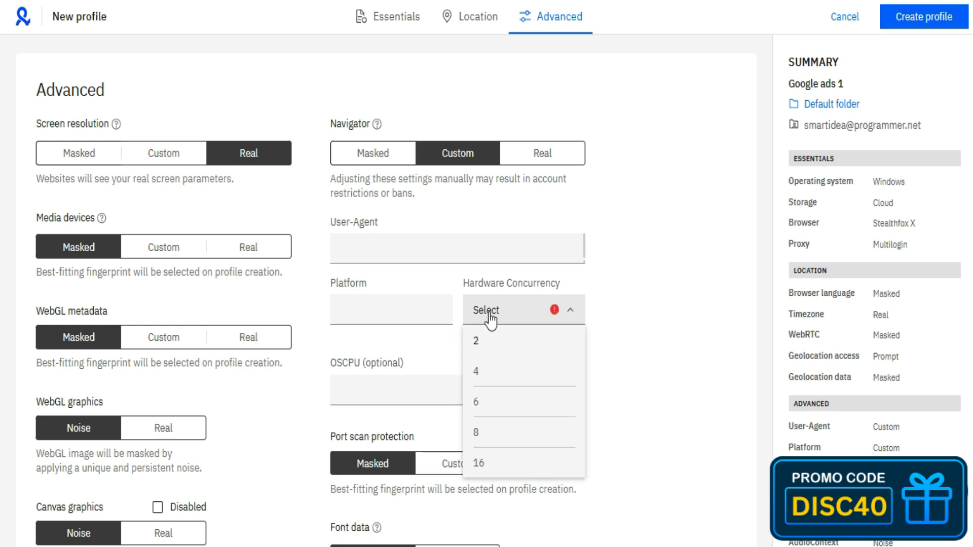
pyautogui.click(488, 368)
pyautogui.click(530, 157)
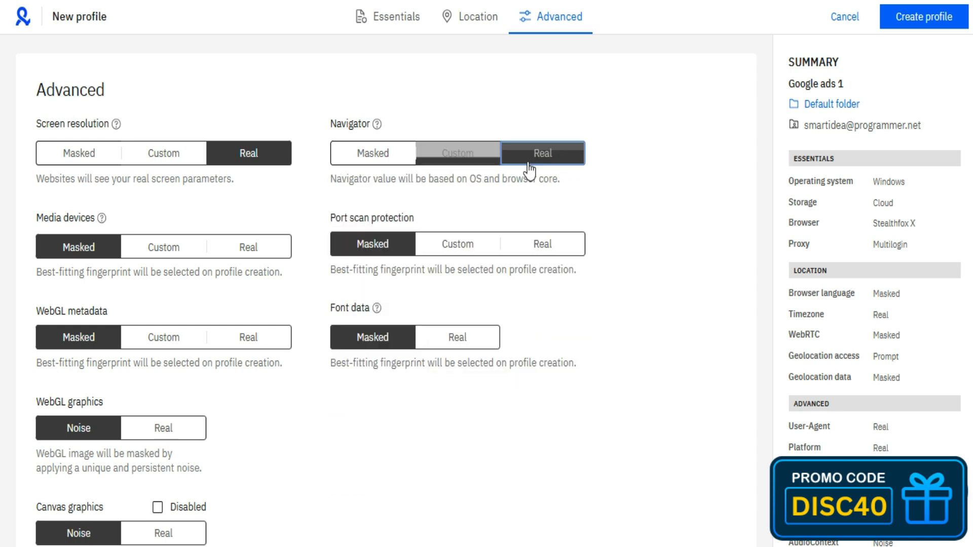
# Try custom port scan protection with its whitelisted ports field and return the protection to Masked
pyautogui.scroll(-2, 355, 190)
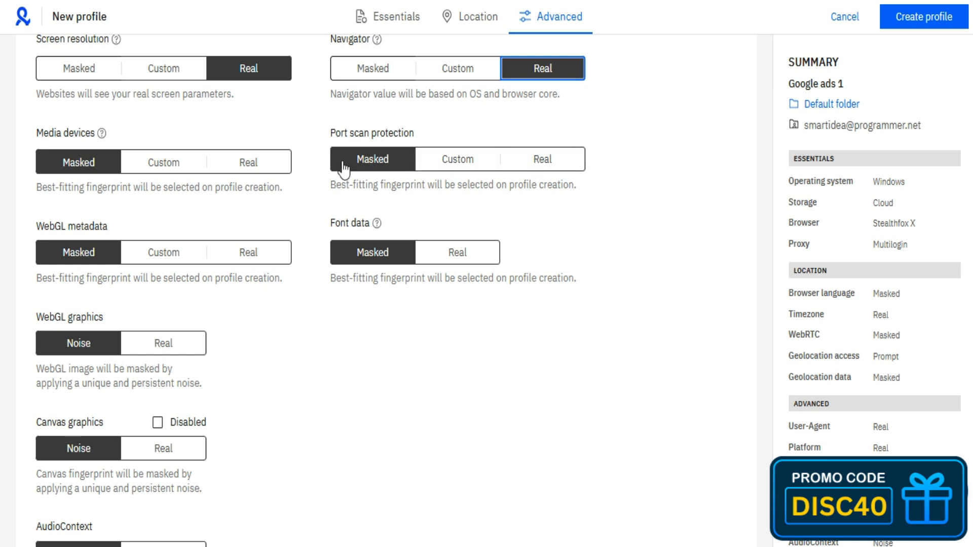
pyautogui.click(435, 170)
pyautogui.click(371, 247)
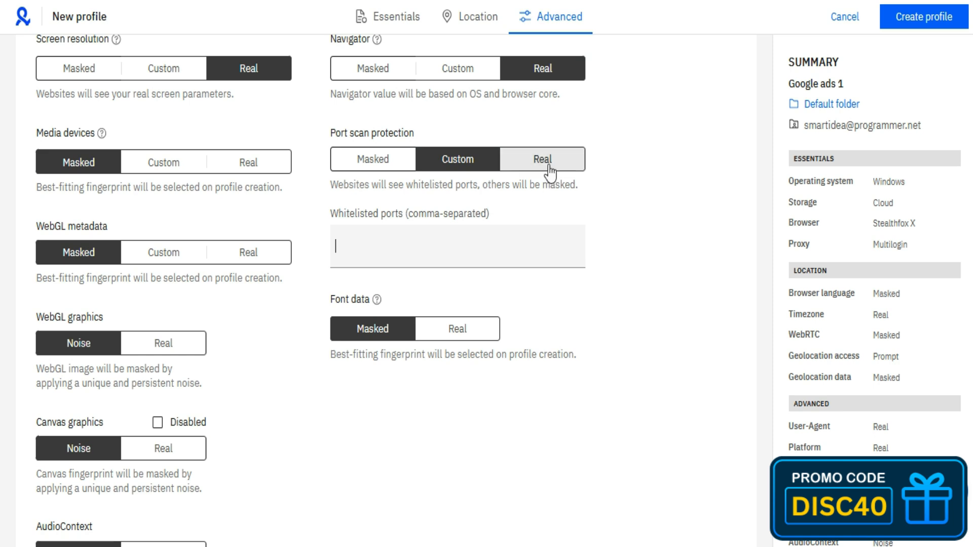
pyautogui.click(353, 159)
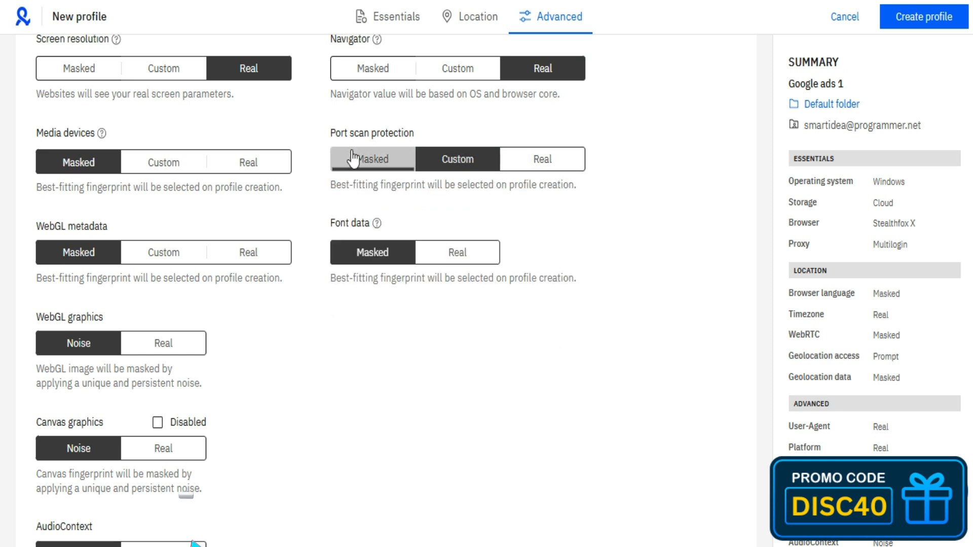
# Try Real font data, return it to Masked and look over the advanced settings
pyautogui.moveTo(329, 223); pyautogui.dragTo(376, 228)
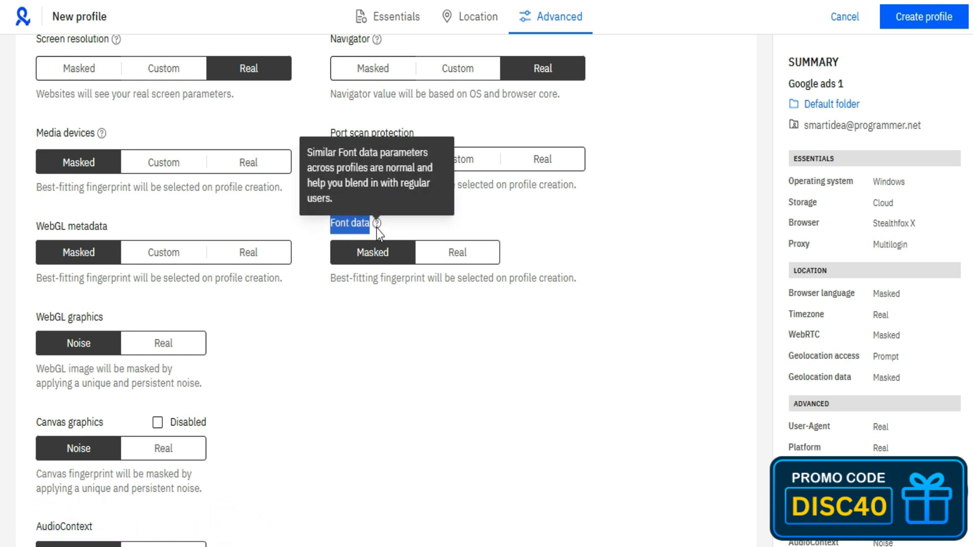
pyautogui.click(351, 328)
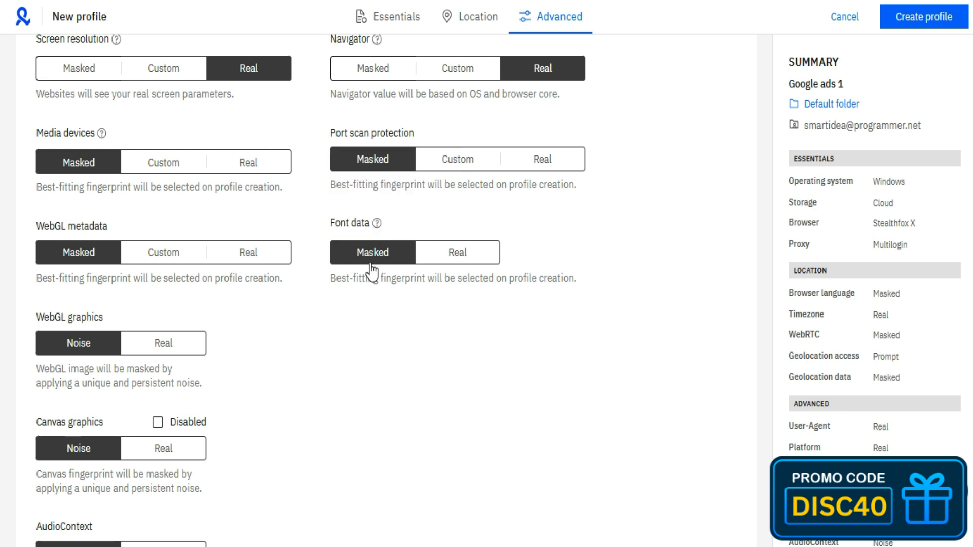
pyautogui.click(423, 256)
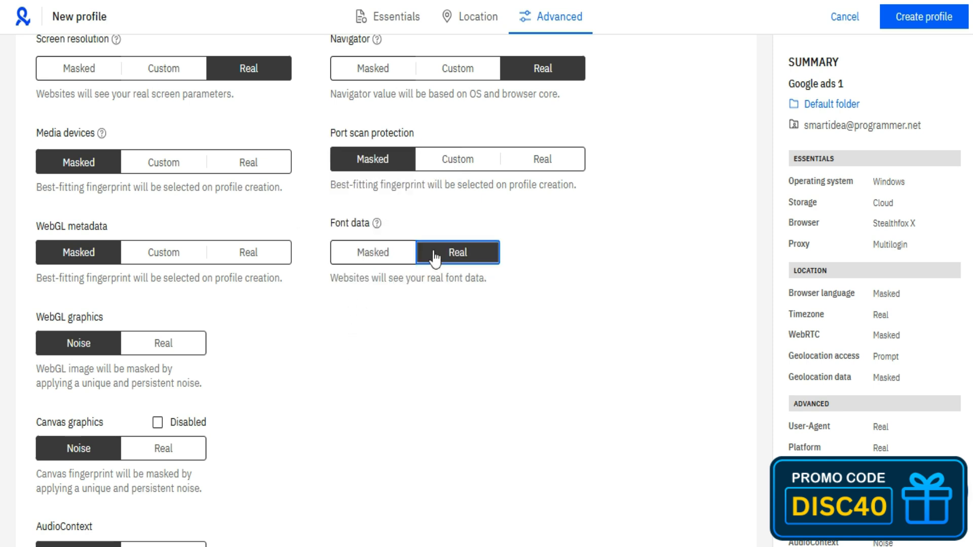
pyautogui.click(388, 254)
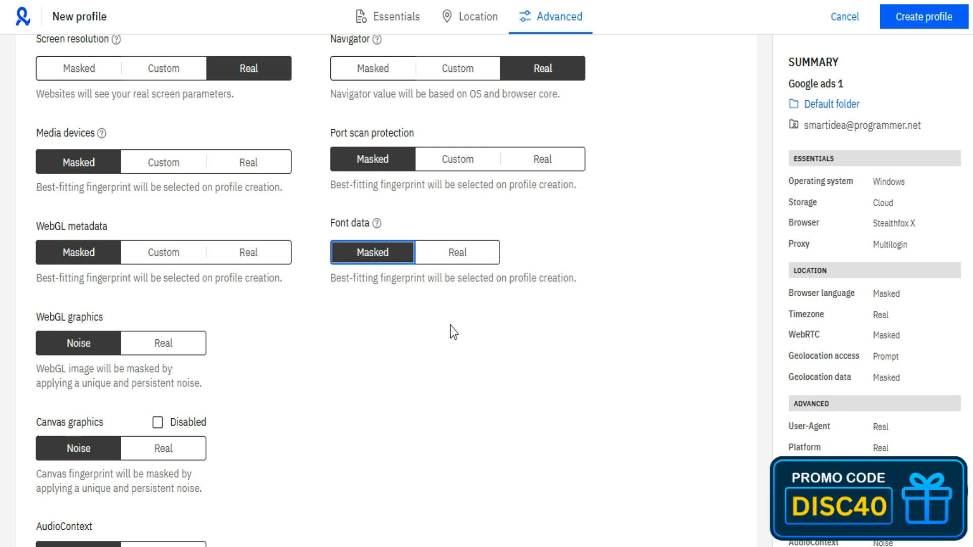
pyautogui.scroll(-1, 450, 325)
pyautogui.scroll(2, 450, 325)
pyautogui.scroll(1, 451, 328)
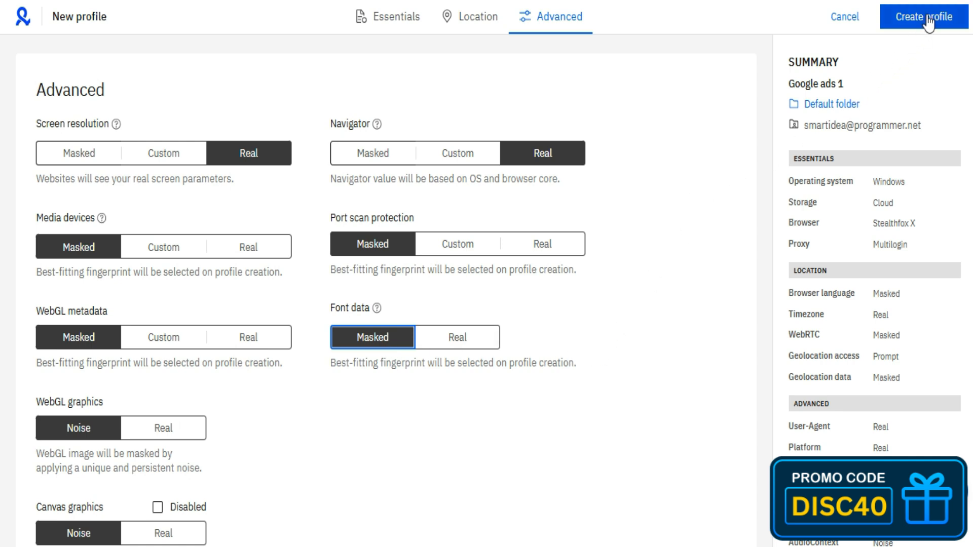
# Review the remaining advanced settings and the profile summary, and create the Google ads 1 profile
pyautogui.scroll(-3, 709, 167)
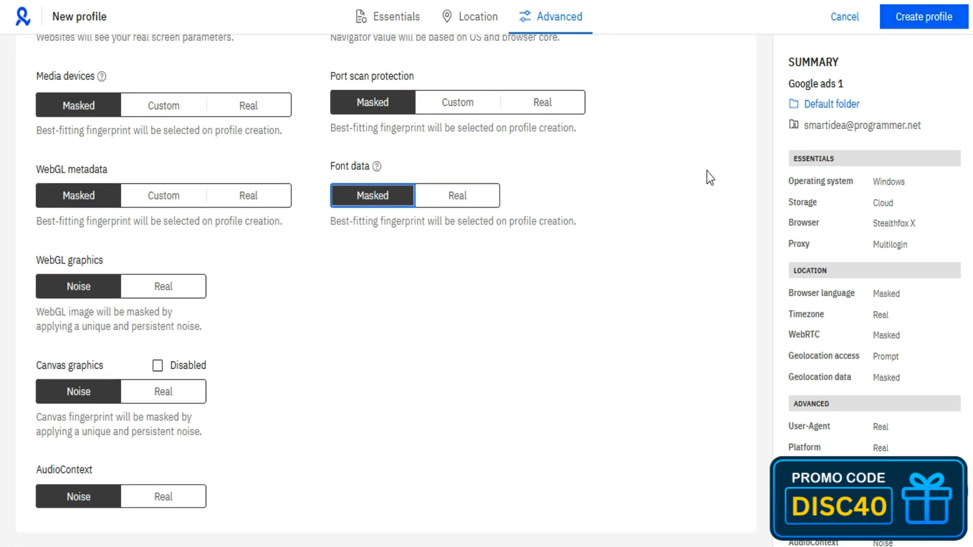
pyautogui.scroll(-3, 827, 147)
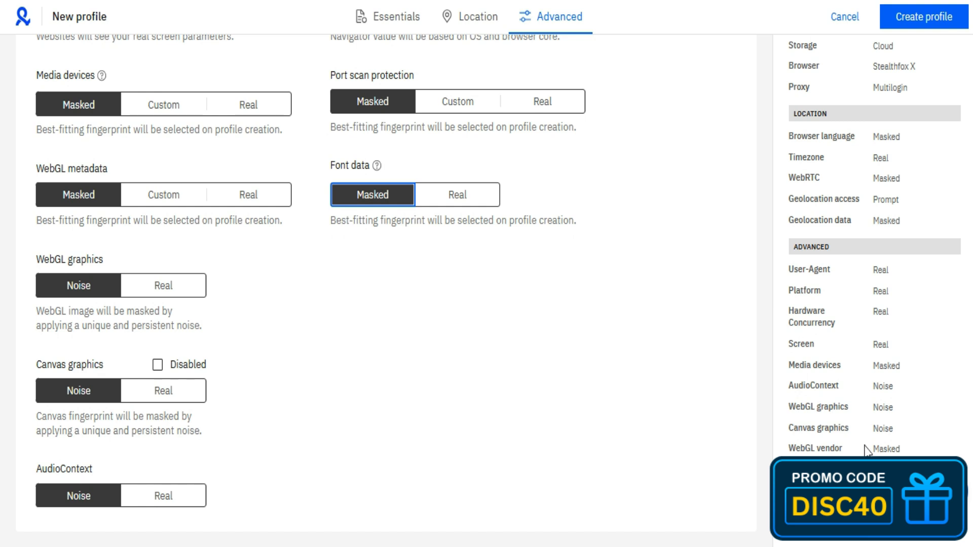
pyautogui.scroll(5, 832, 310)
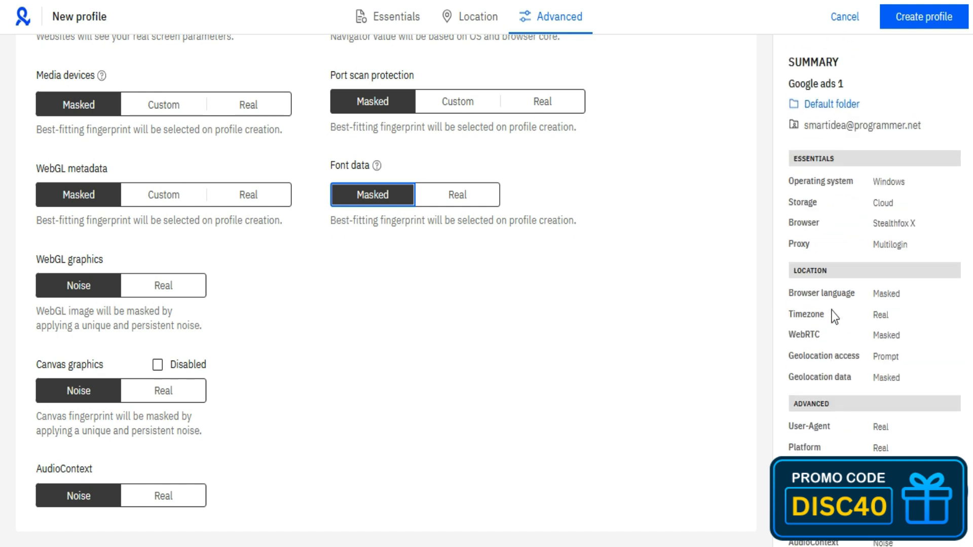
pyautogui.scroll(3, 679, 342)
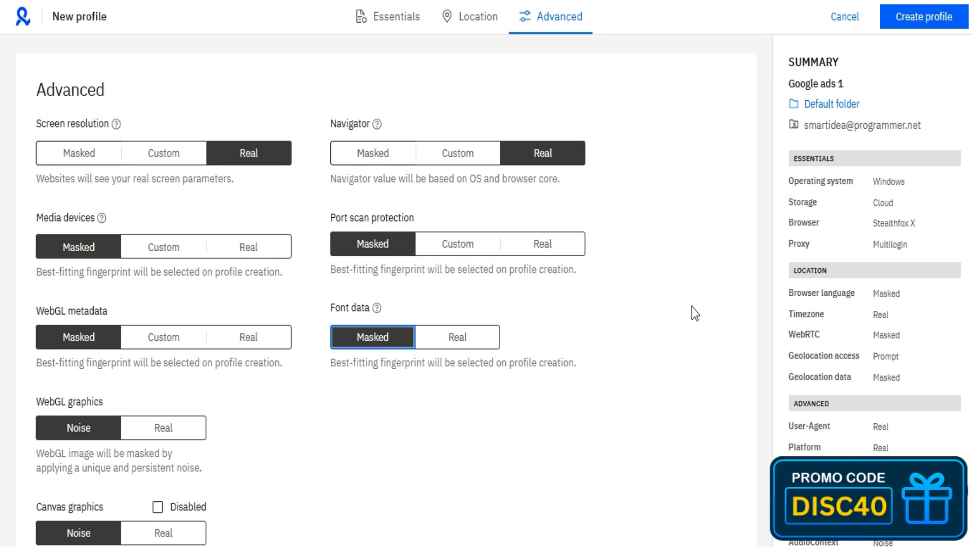
pyautogui.scroll(-3, 862, 177)
pyautogui.click(919, 20)
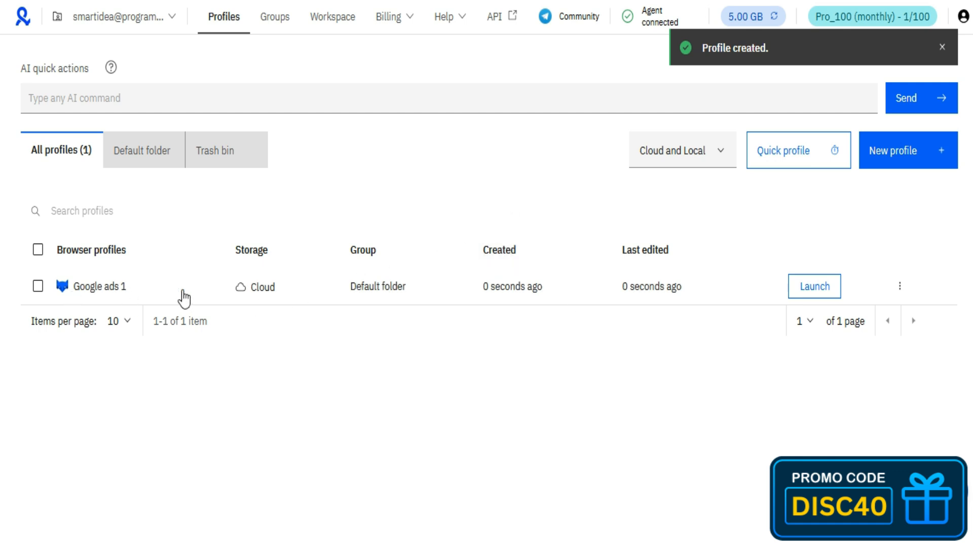
# Launch the Google ads 1 profile and check the time zone and ISP on its IP information page
pyautogui.click(794, 293)
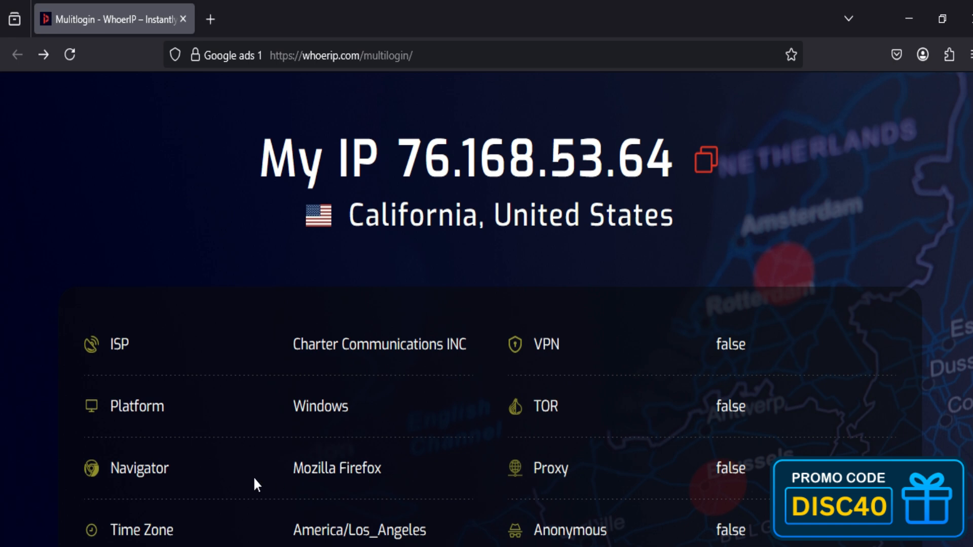
pyautogui.moveTo(447, 538); pyautogui.dragTo(289, 530)
pyautogui.click(289, 531)
pyautogui.moveTo(467, 345); pyautogui.dragTo(273, 350)
pyautogui.click(182, 353)
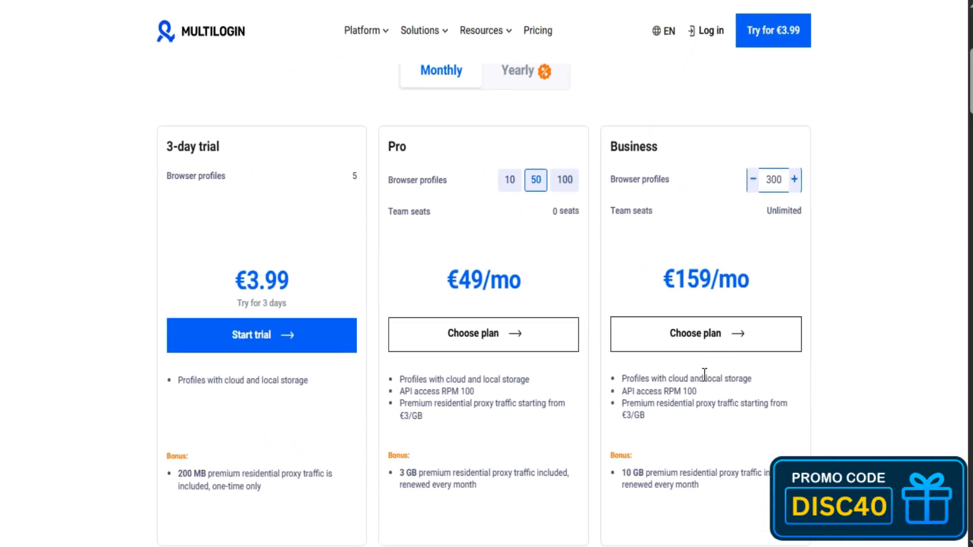
# Choose the monthly Business plan with 300 browser profiles and apply the coupon DISC40 to the order
pyautogui.click(719, 345)
pyautogui.click(567, 230)
pyautogui.doubleClick(538, 229)
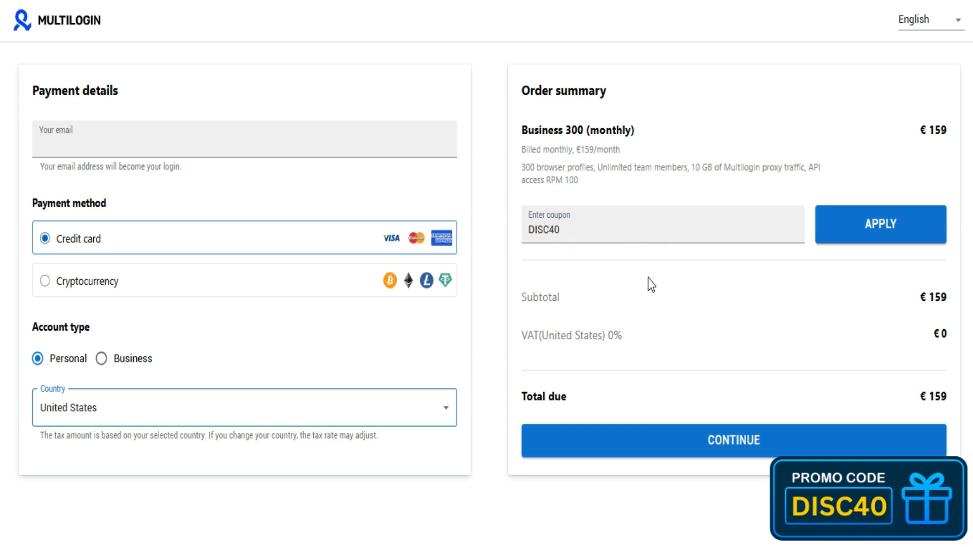
pyautogui.click(887, 223)
# Examine the discount, the total due and the original plan price in the order summary
pyautogui.moveTo(953, 357); pyautogui.dragTo(521, 371)
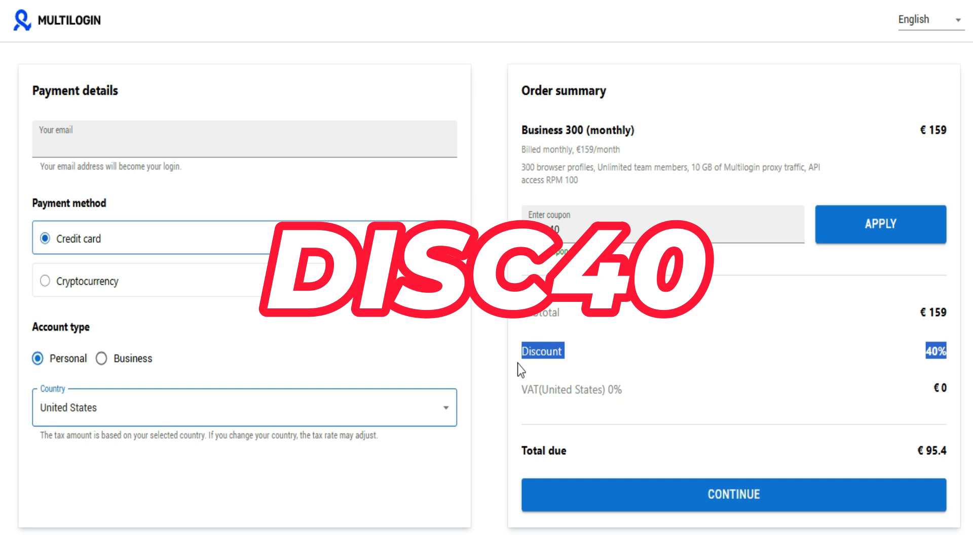
pyautogui.click(618, 367)
pyautogui.moveTo(947, 452); pyautogui.dragTo(927, 453)
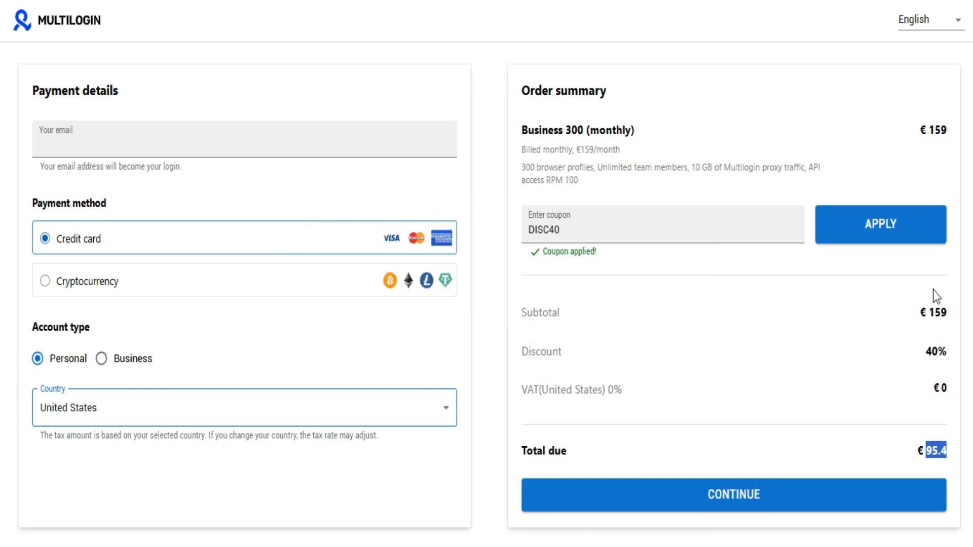
pyautogui.doubleClick(935, 130)
pyautogui.click(726, 203)
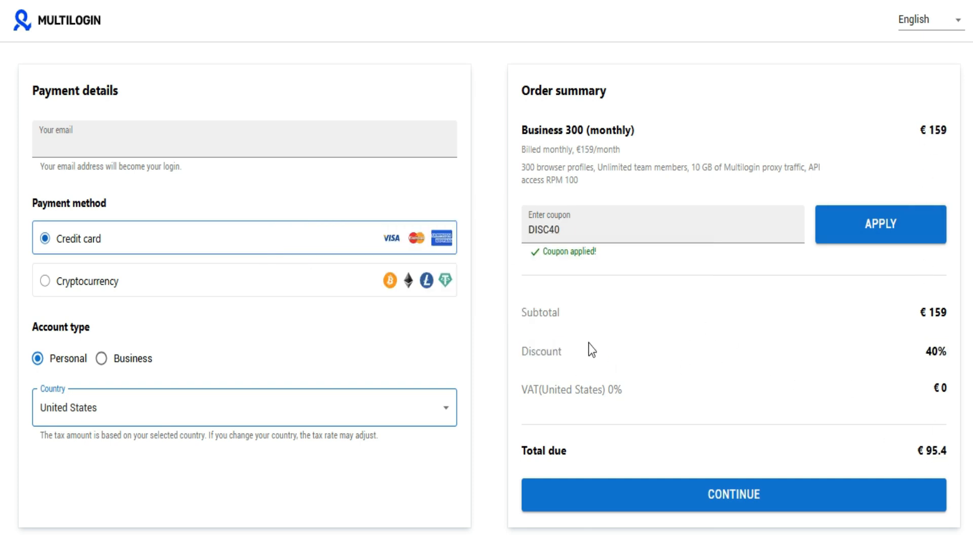